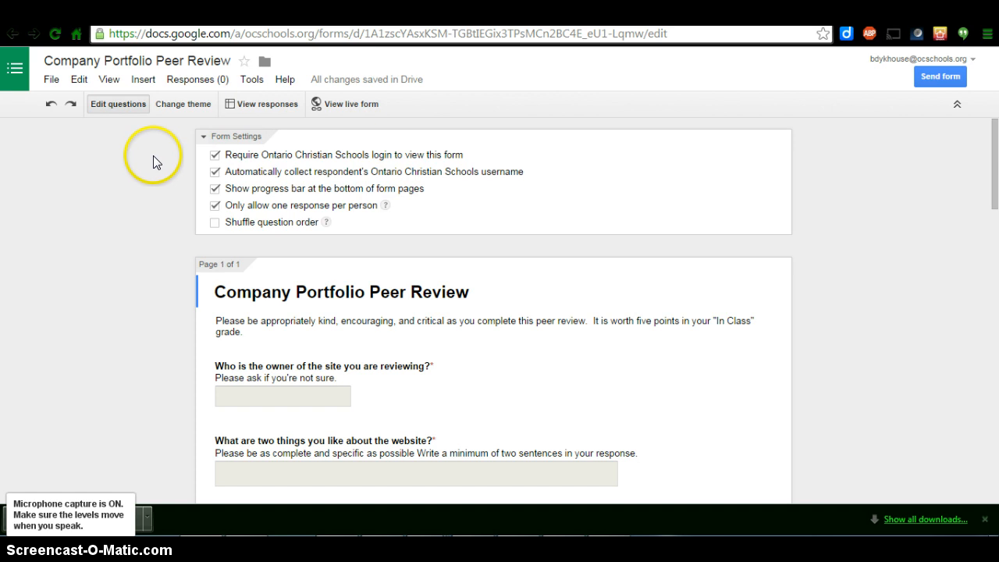
Open the form's theme customization and expand the title's formatting settings.
click(182, 107)
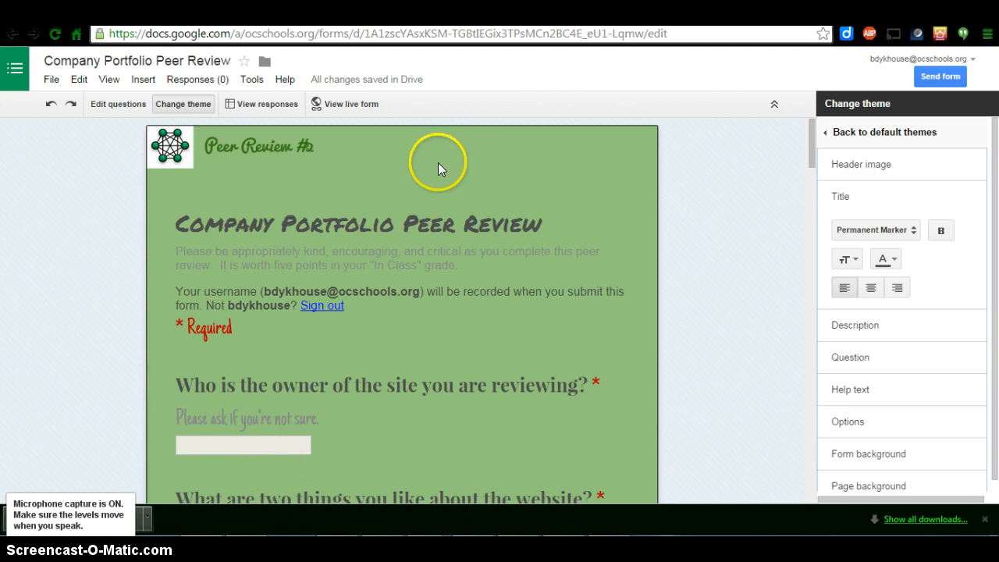
click(845, 196)
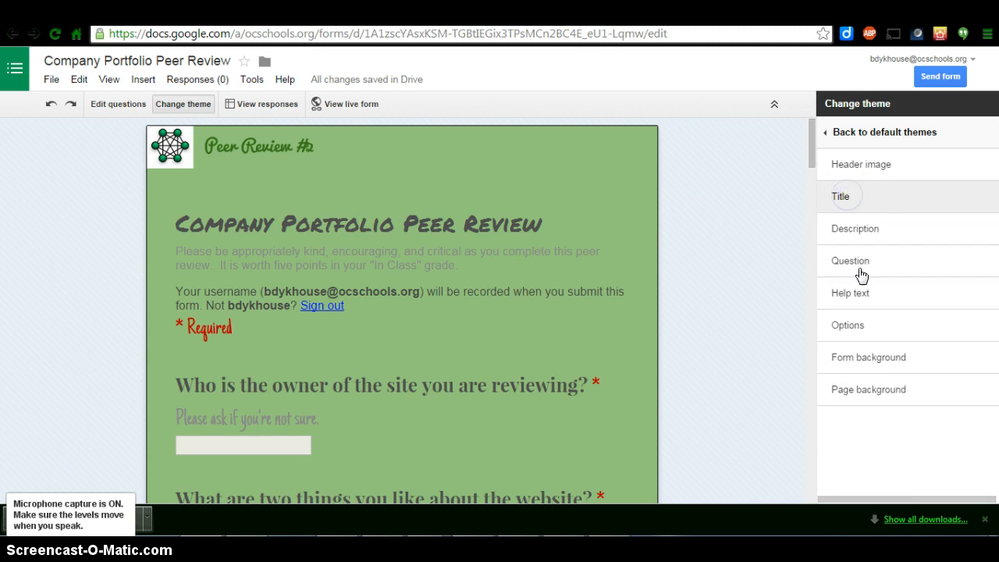
click(847, 202)
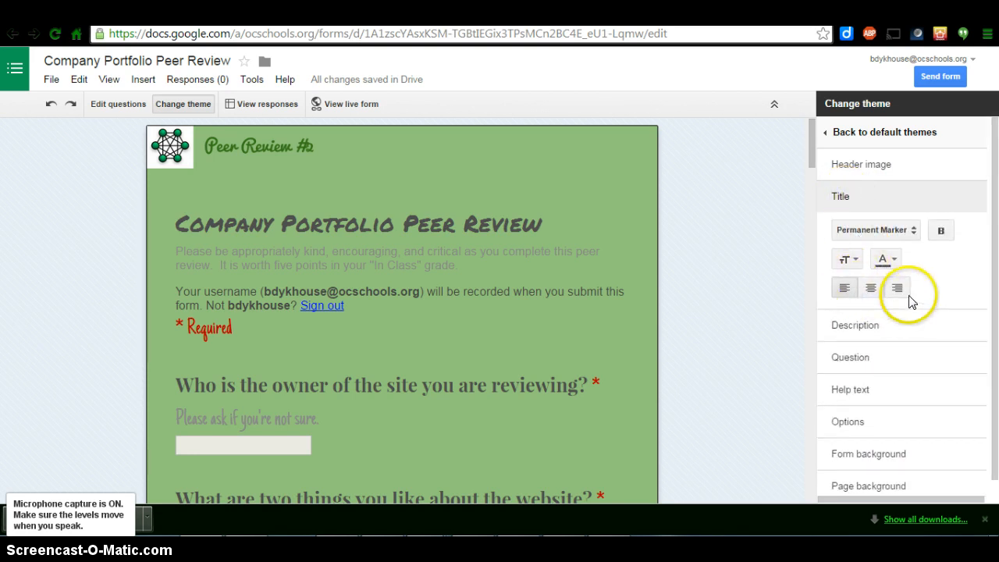
Try Georgia as the form title's font, and return the font to Permanent Marker.
click(913, 231)
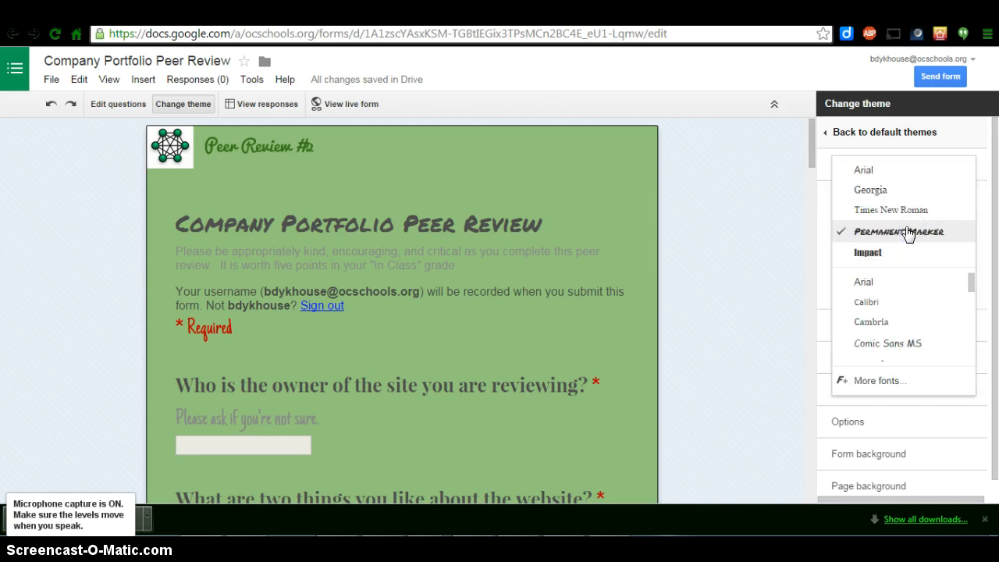
click(878, 192)
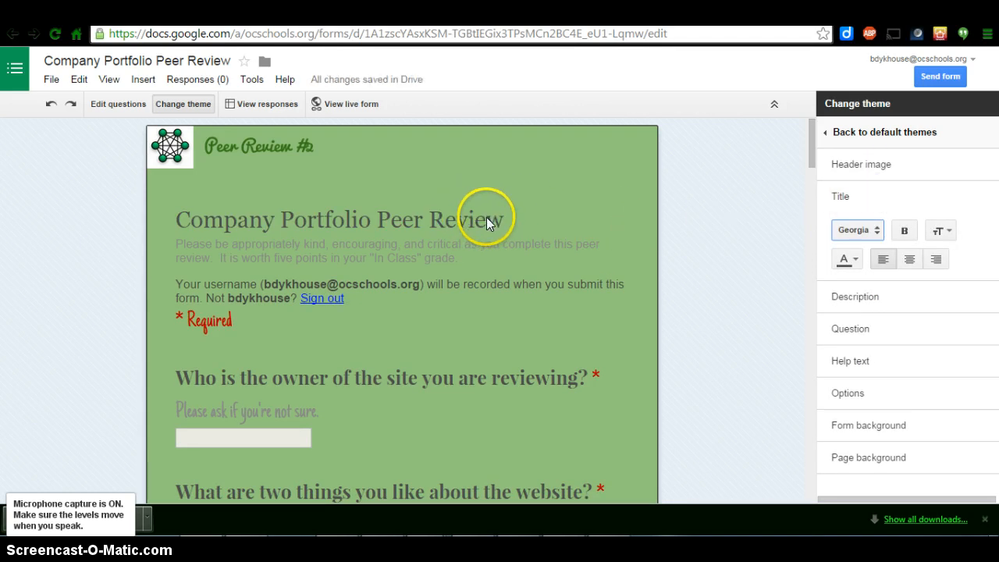
click(876, 234)
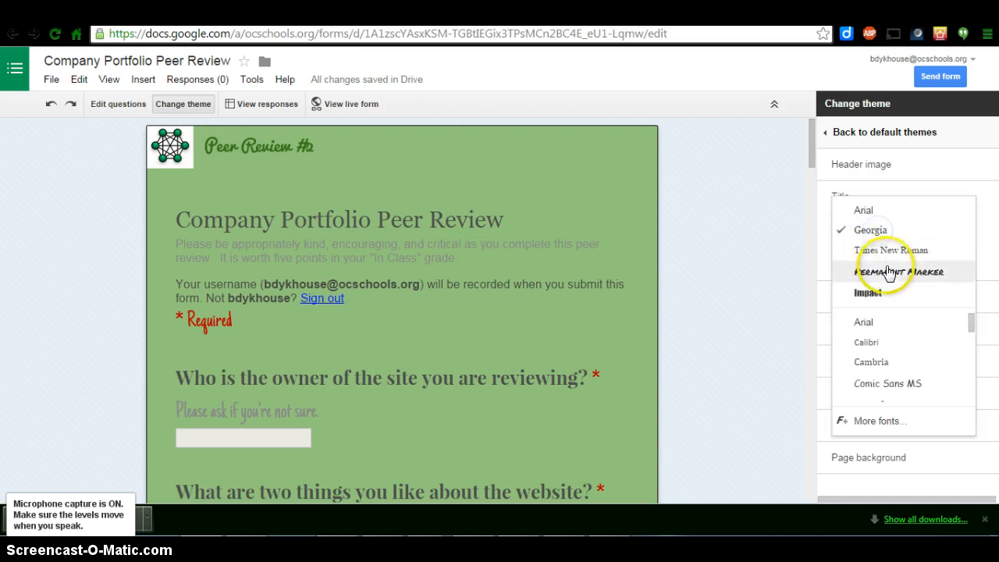
click(887, 274)
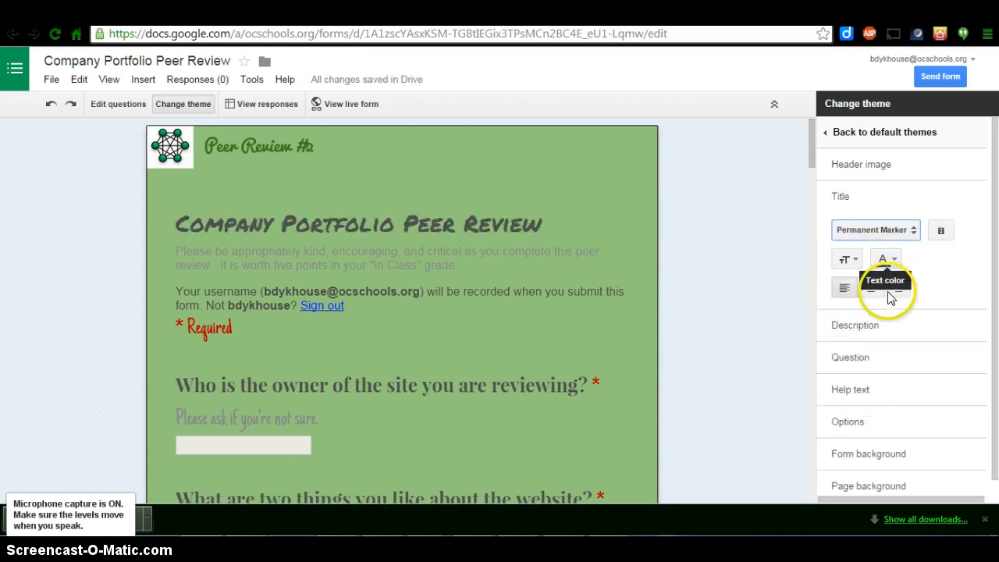
Try the Small text size on the form title, and restore the size to Extra-Large.
click(854, 261)
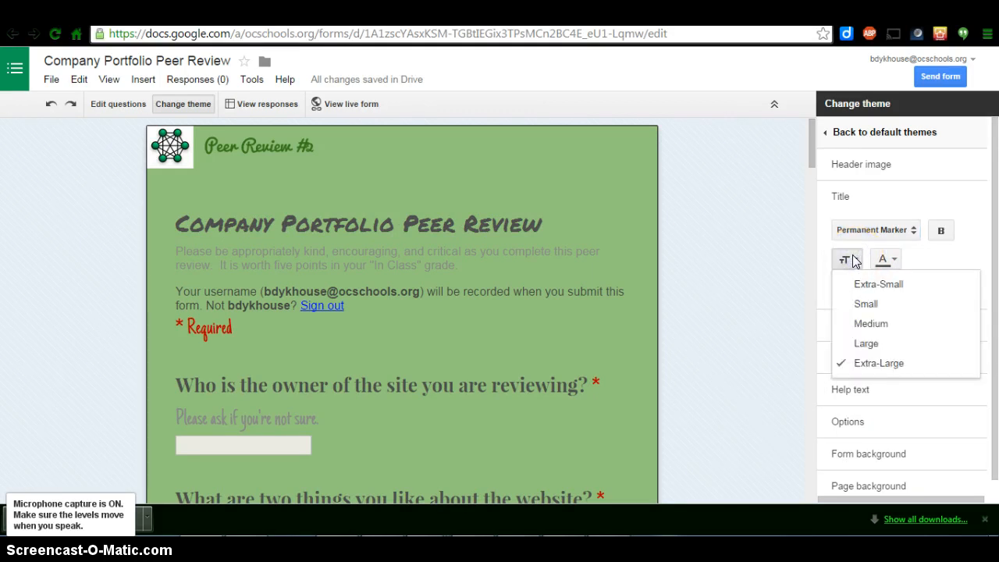
click(867, 308)
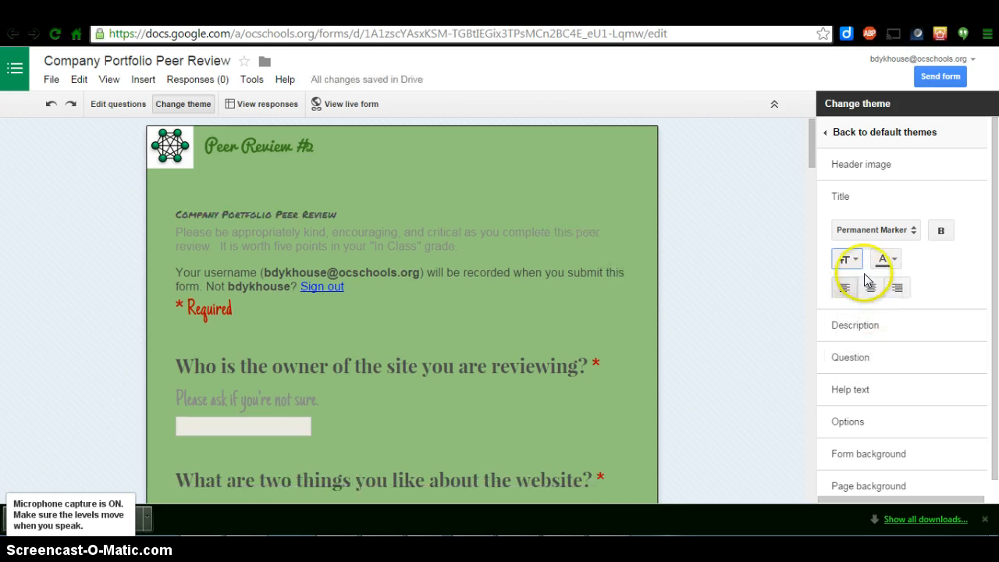
click(847, 259)
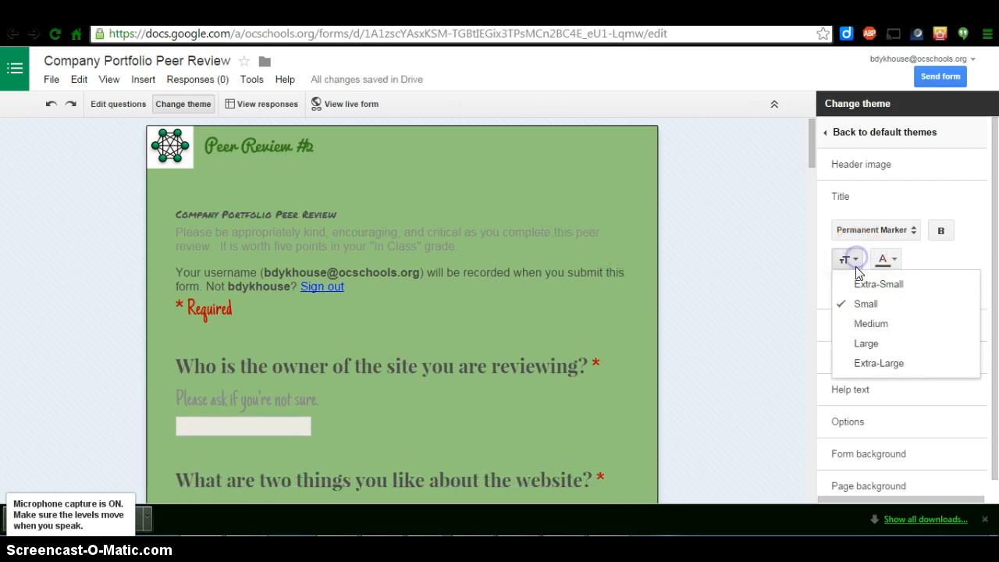
click(871, 362)
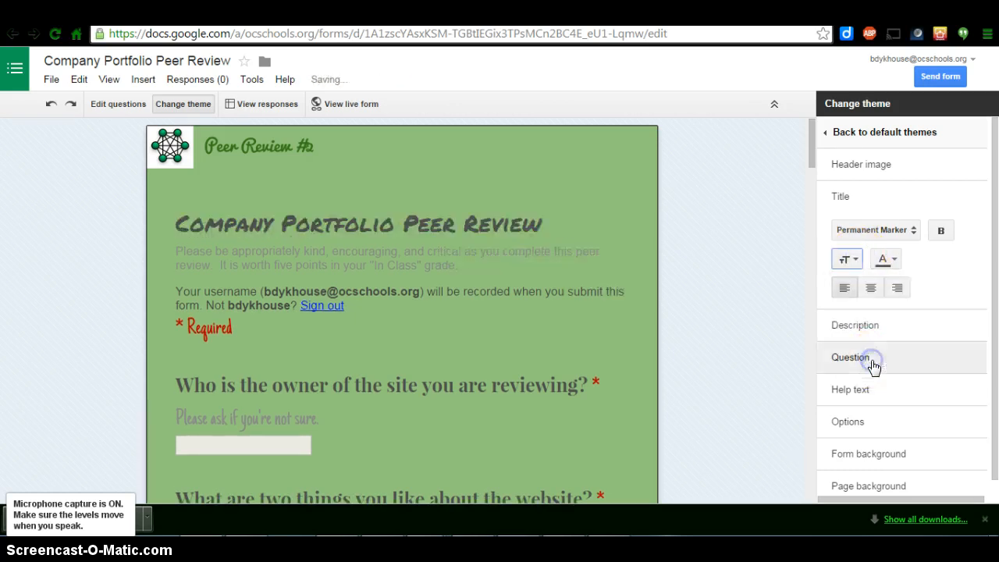
Try white and settle on black as the title's text color, and open the description's formatting settings.
click(886, 260)
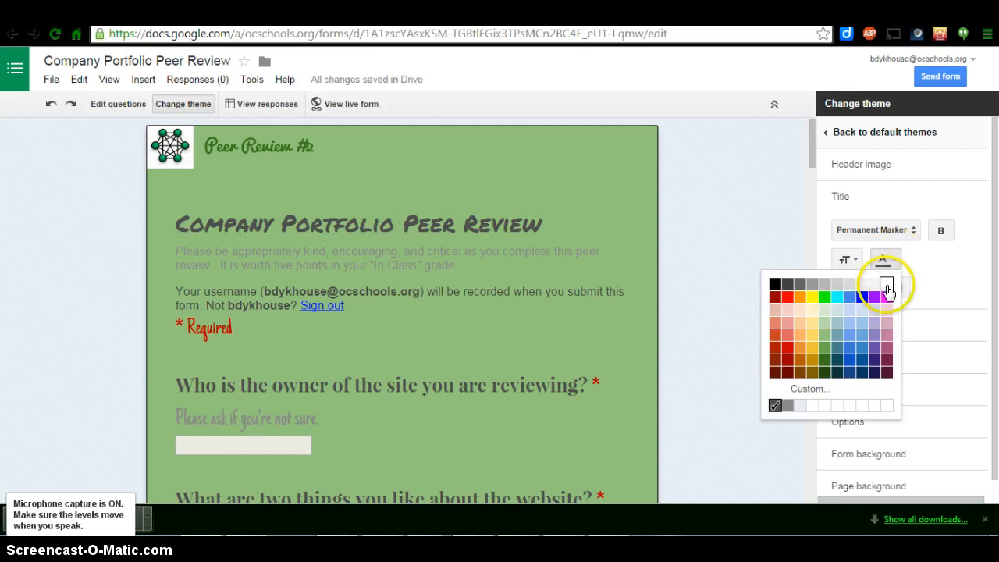
click(886, 284)
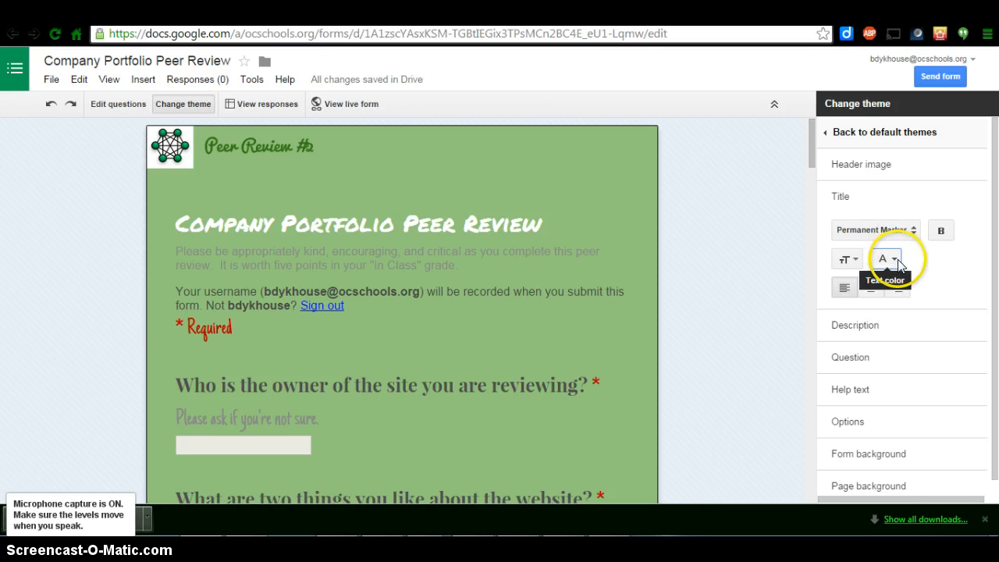
click(895, 259)
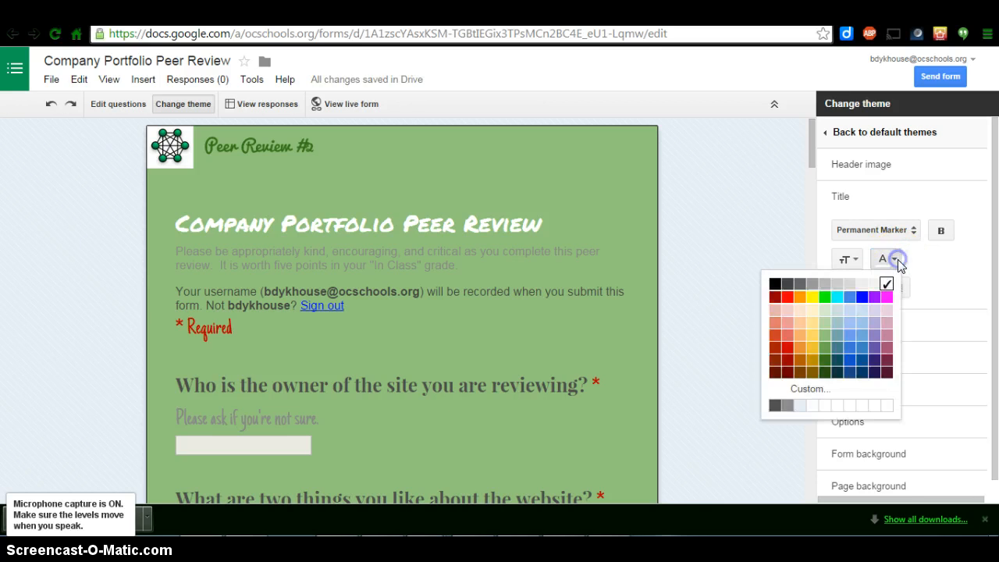
click(775, 283)
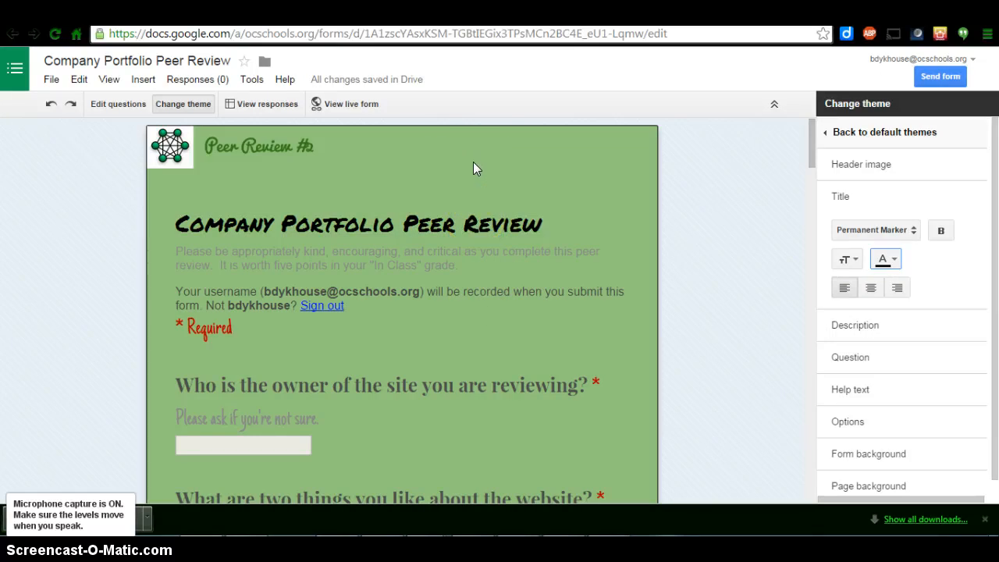
click(841, 201)
click(848, 232)
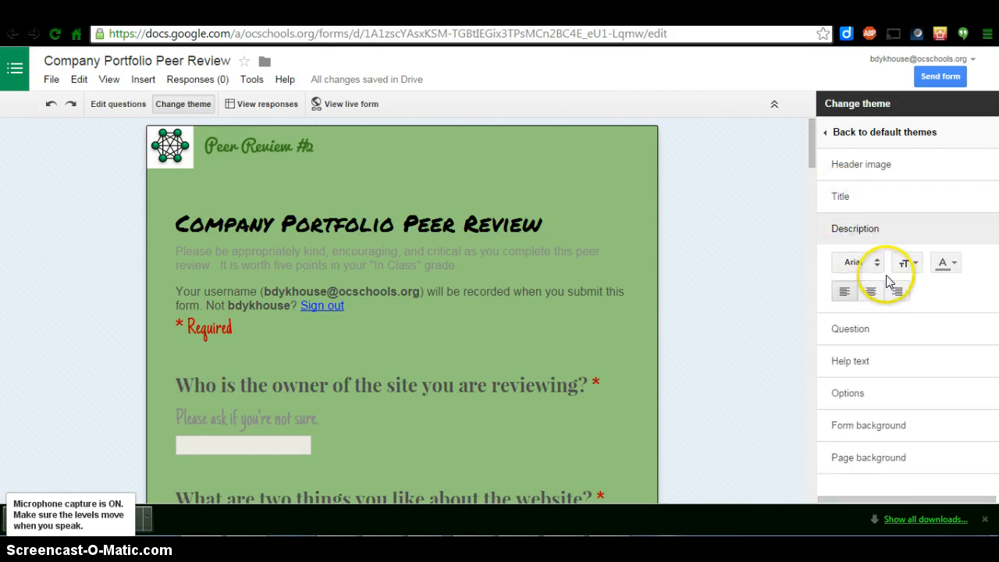
Try the Large text size on the form description, and restore the size to Medium.
click(914, 265)
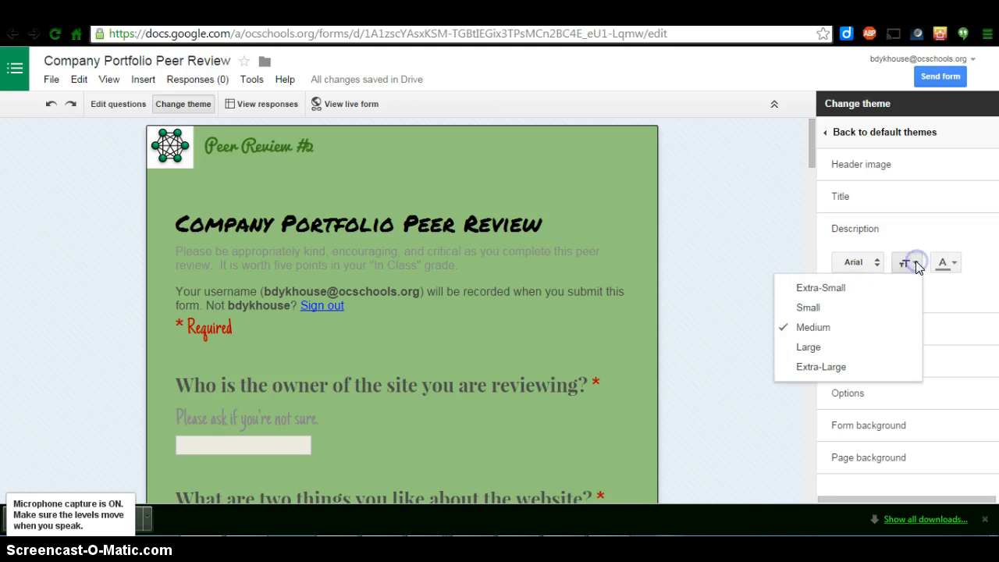
click(825, 348)
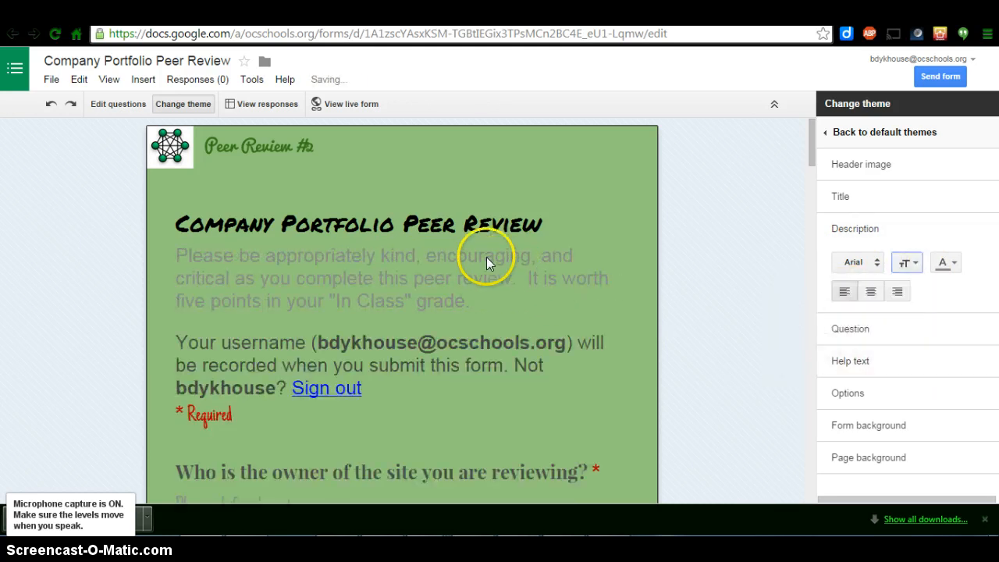
click(913, 265)
click(830, 328)
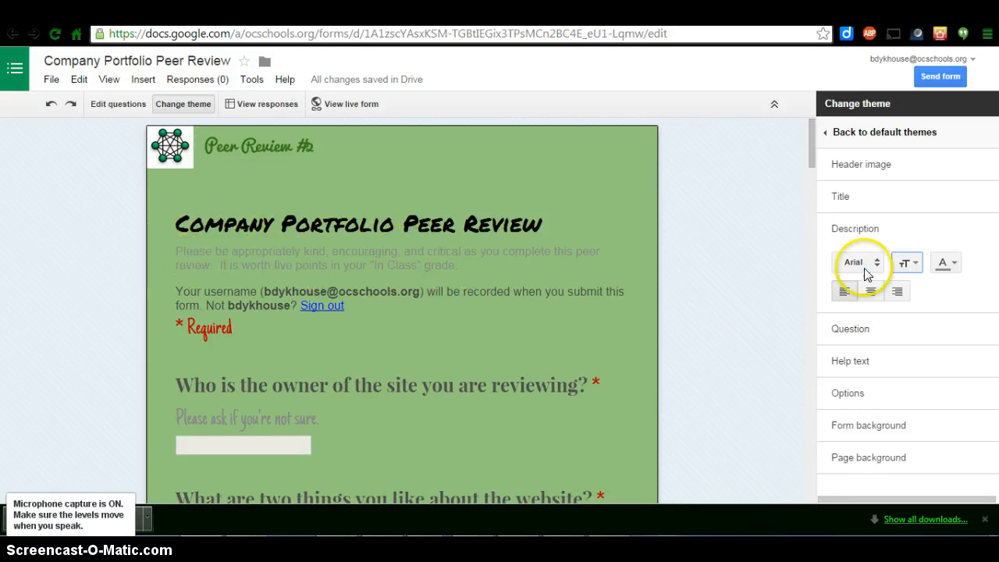
Set the form description's text color to dark gray and close its formatting settings.
click(951, 263)
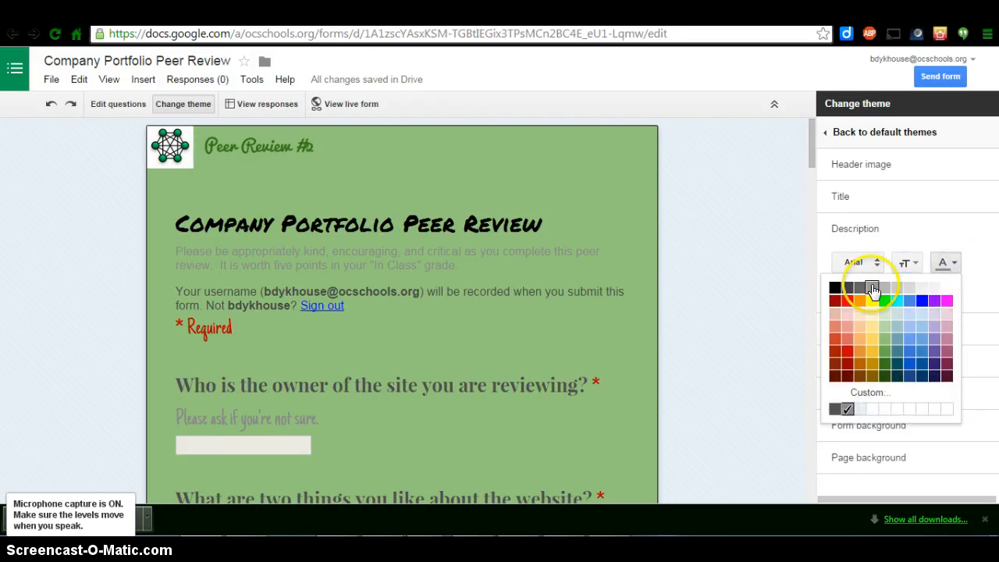
click(847, 288)
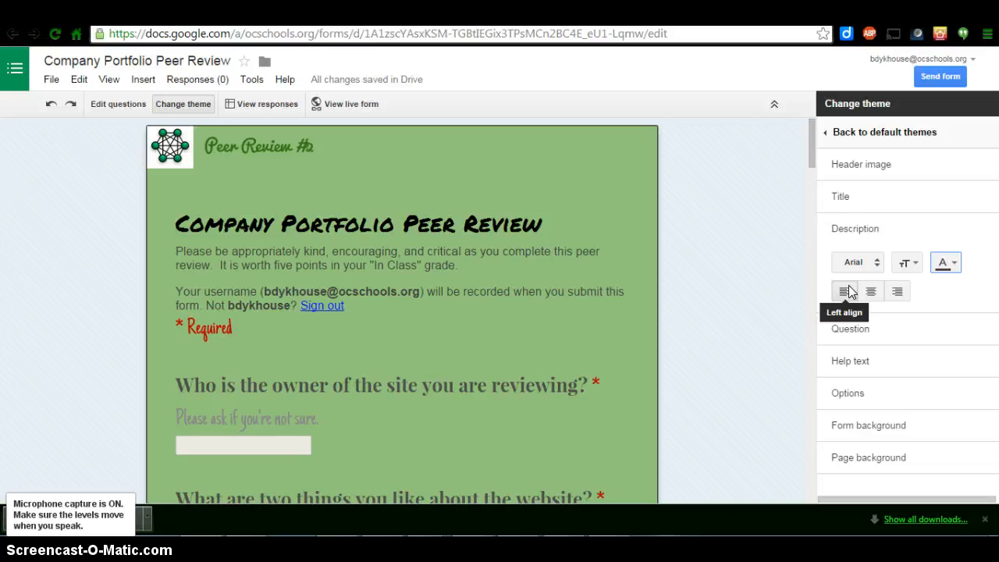
click(855, 234)
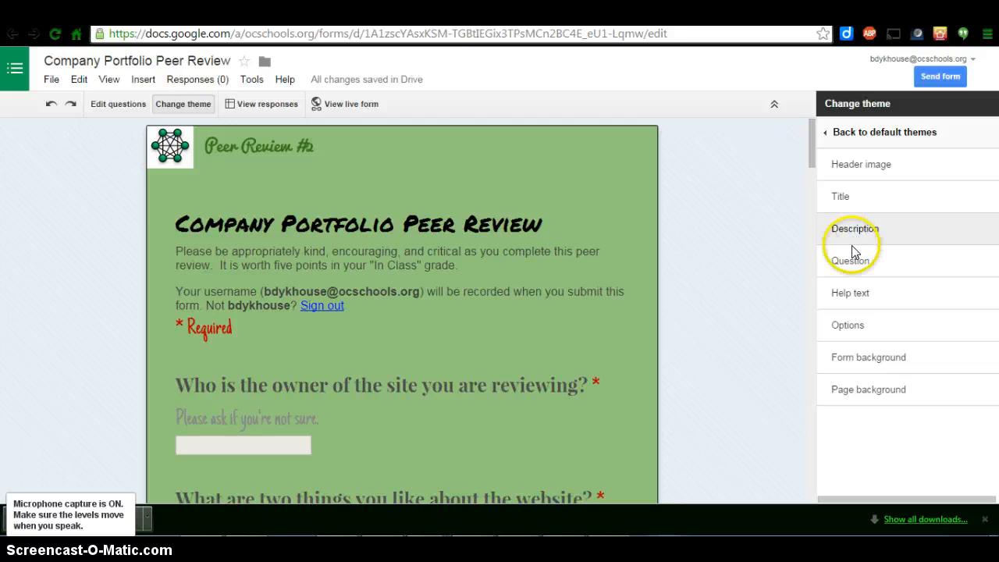
Review the formatting settings for question text, including the available text sizes.
click(852, 265)
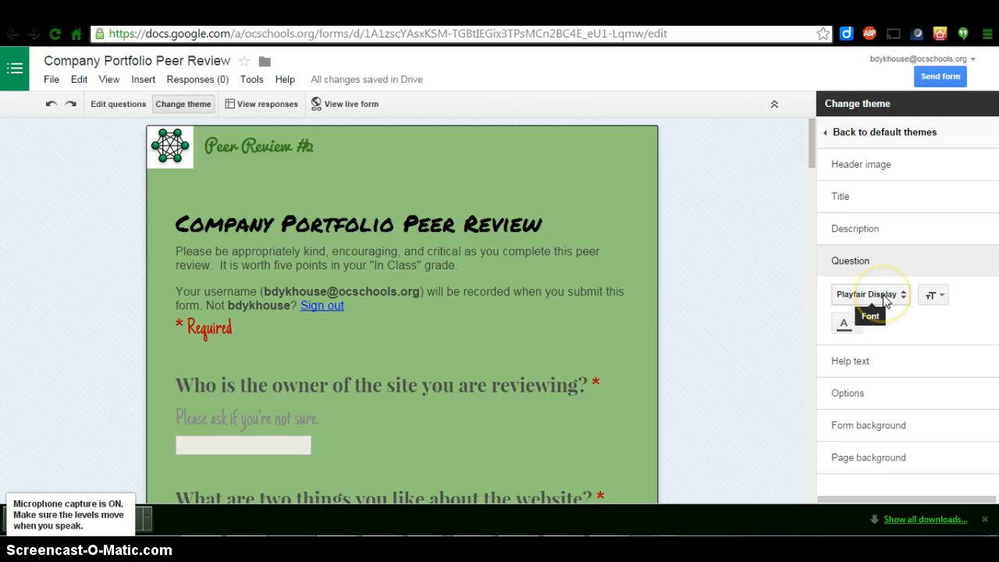
click(939, 296)
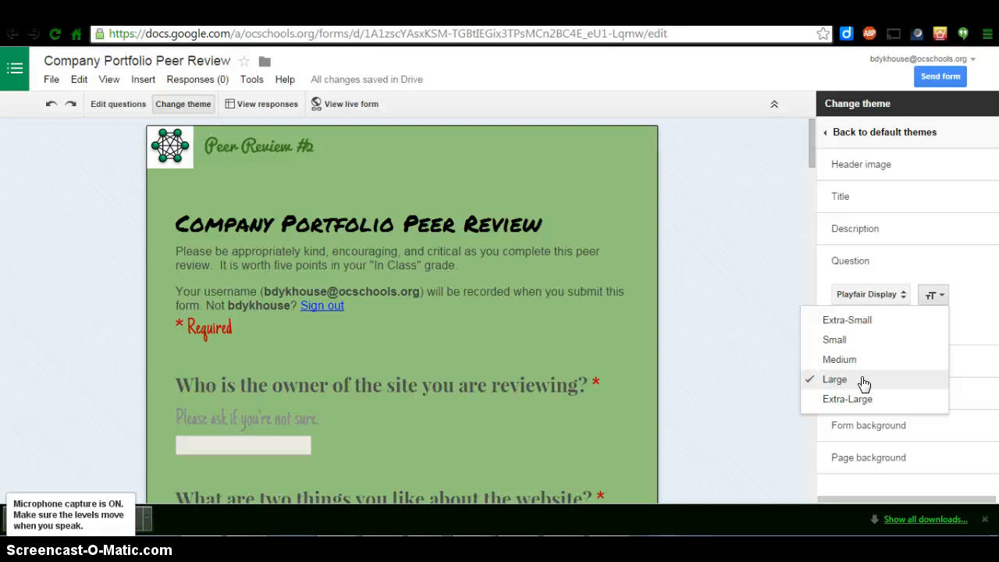
click(873, 407)
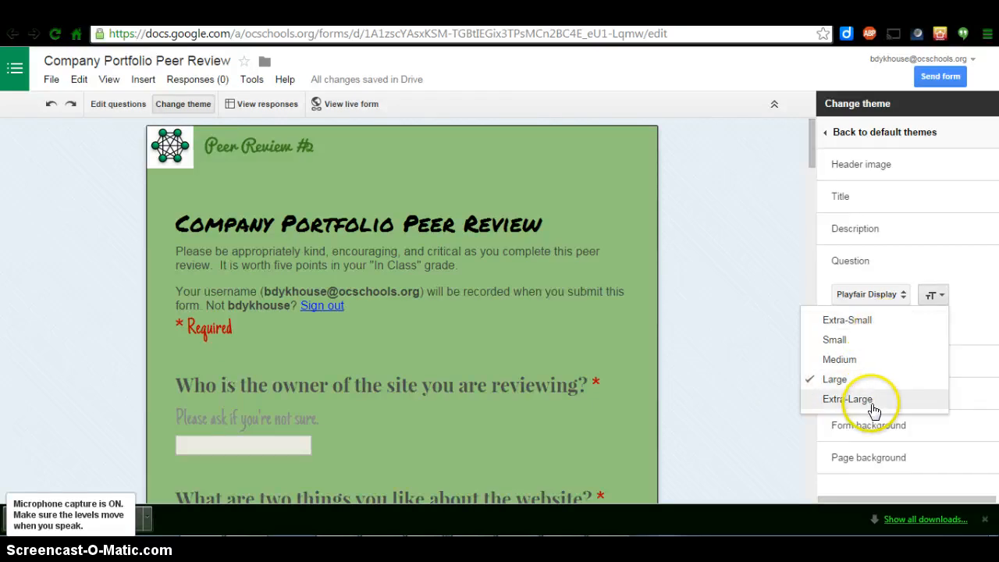
click(848, 378)
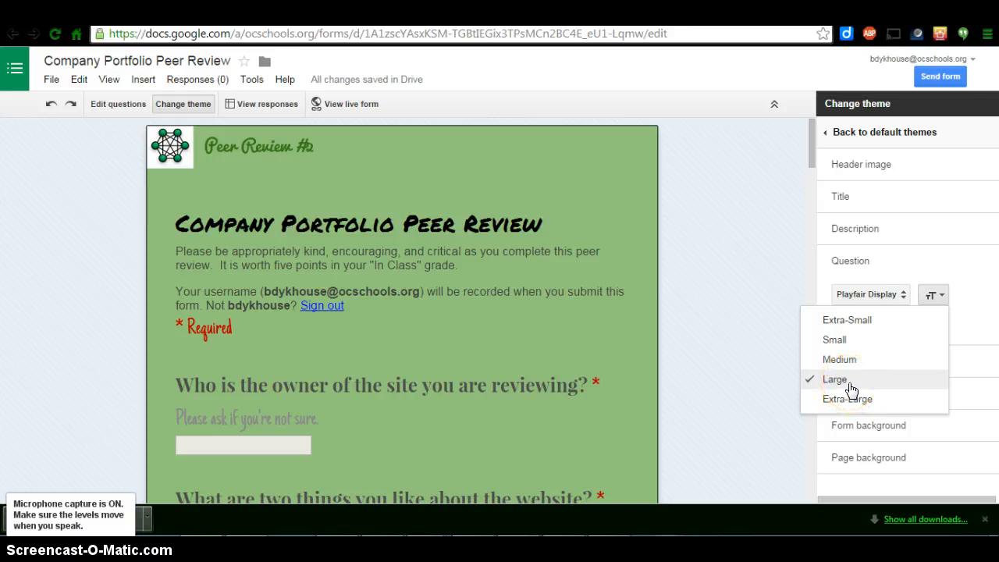
click(725, 365)
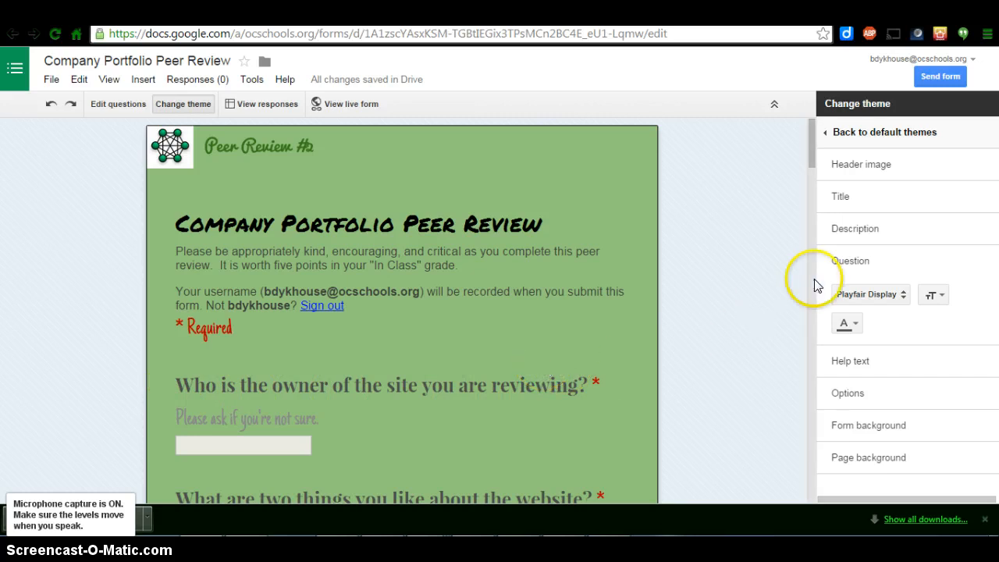
Review the font and text size settings for the help text below the questions.
click(859, 263)
click(856, 292)
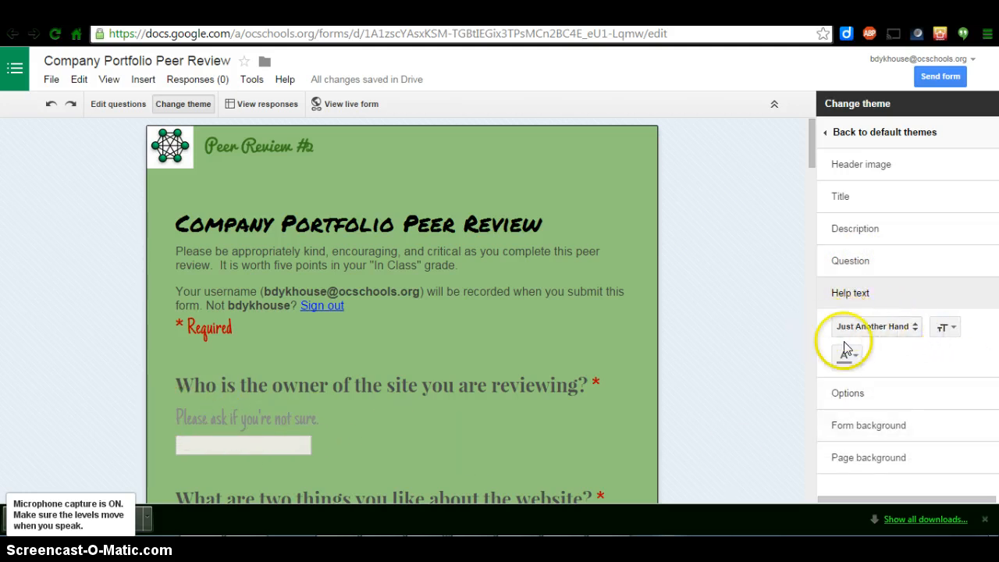
click(944, 327)
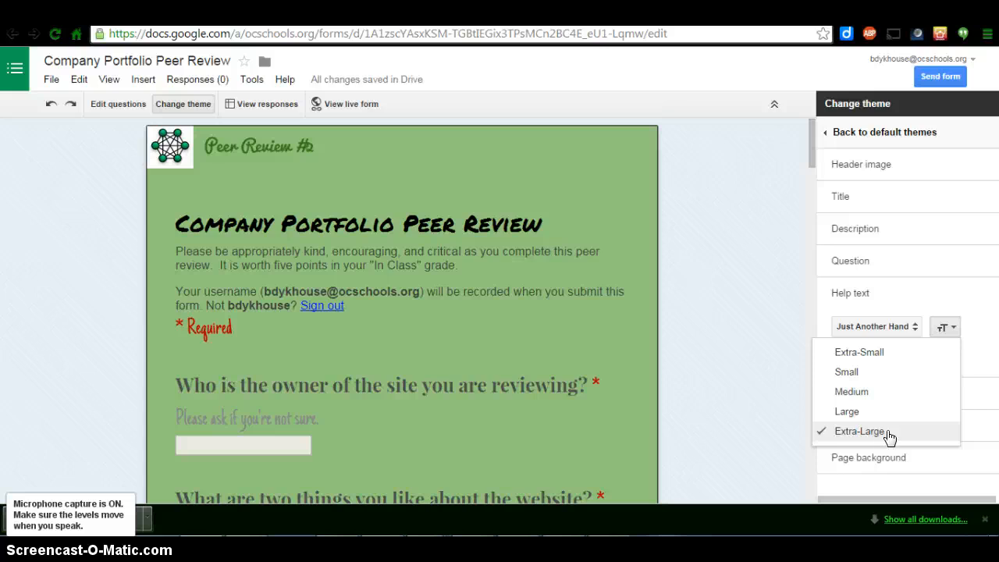
click(860, 260)
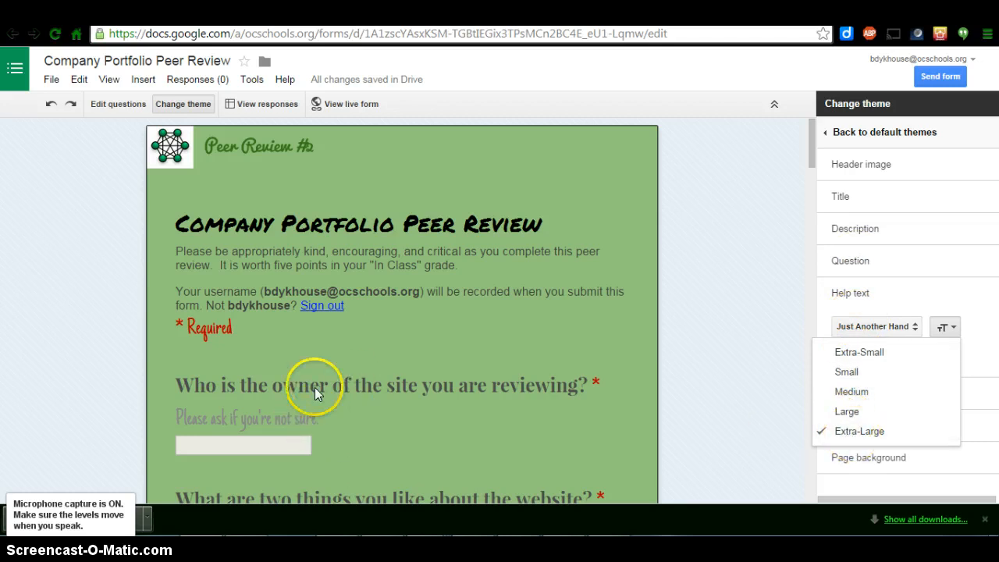
click(744, 355)
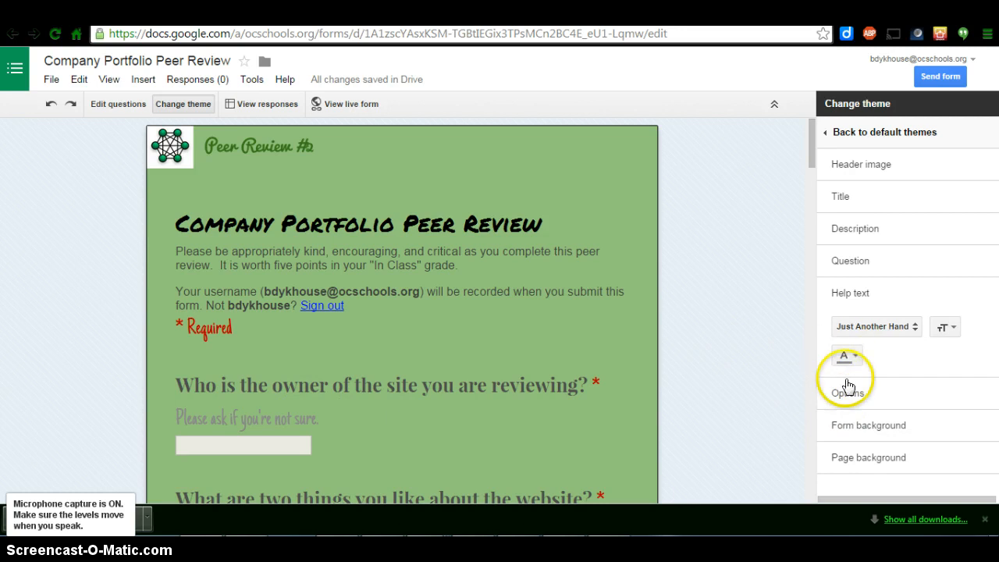
Show the formatting settings for answer options and examine the rating scale question in the form preview.
click(849, 295)
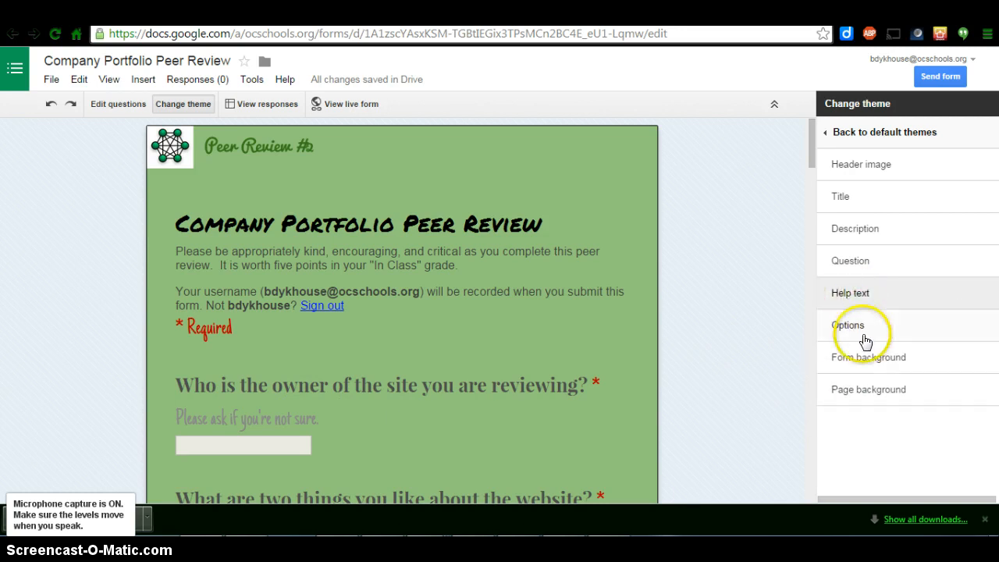
click(857, 326)
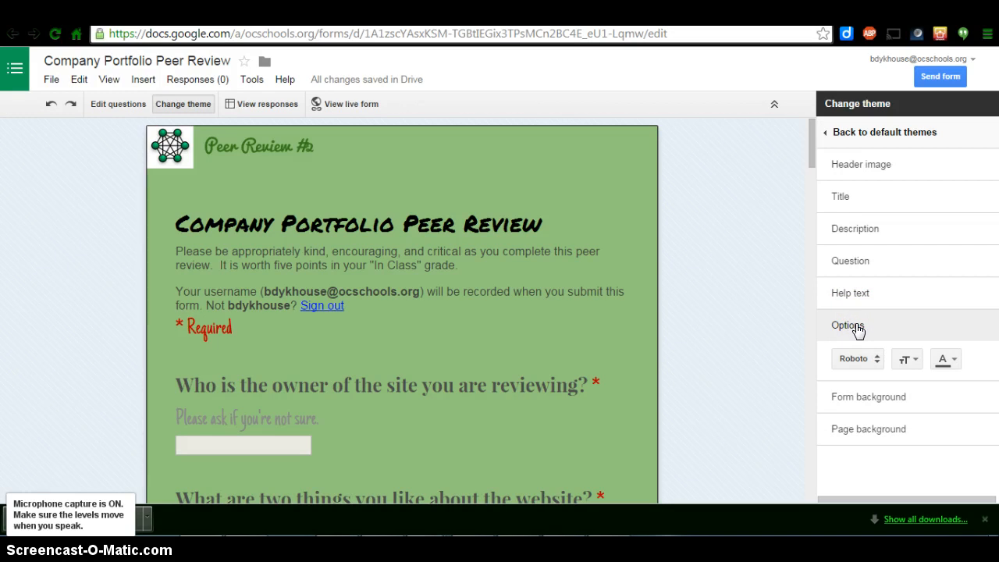
scroll(484, 417, down, 5)
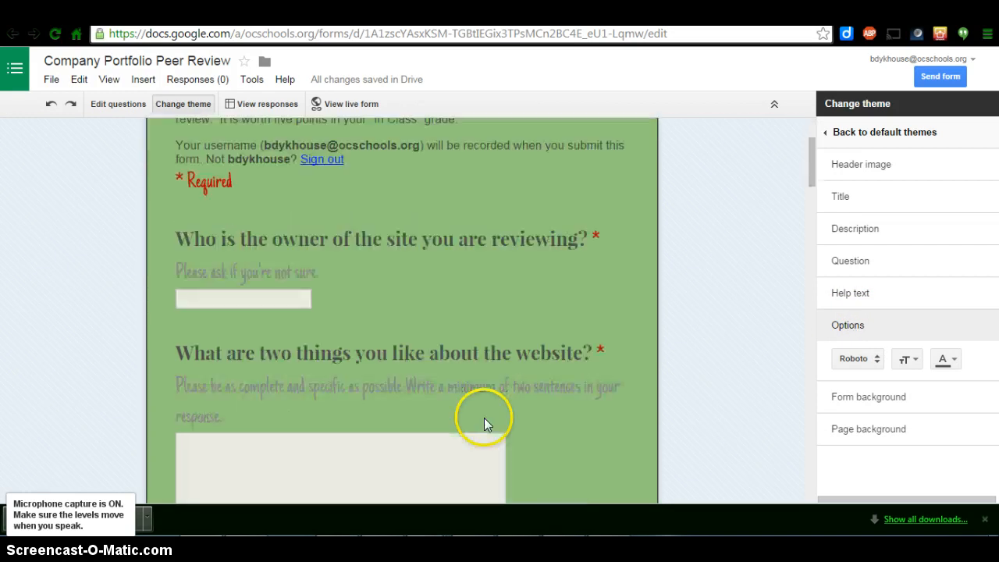
scroll(492, 410, down, 5)
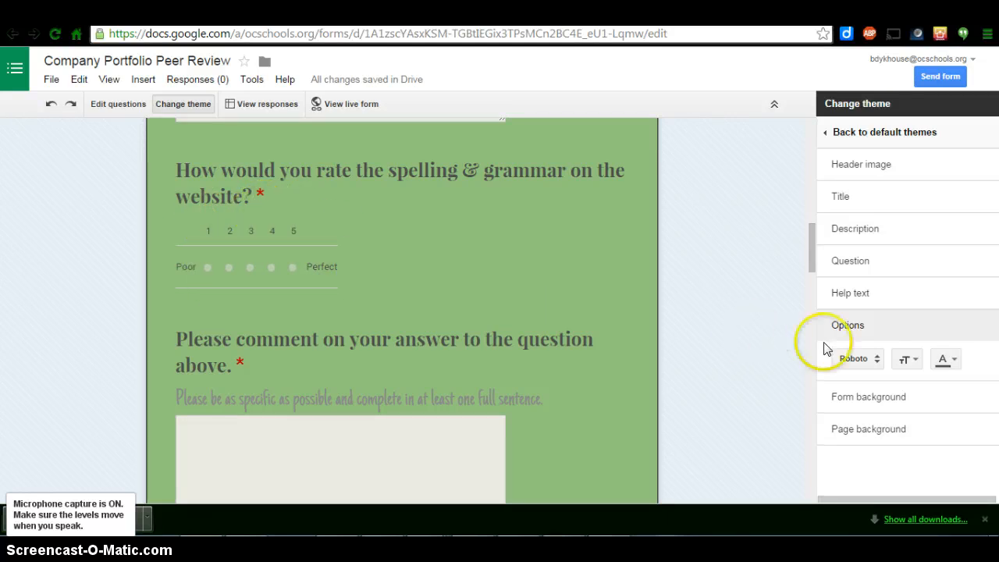
Set the font of the answer options to Quattrocento and close the option text settings.
click(872, 358)
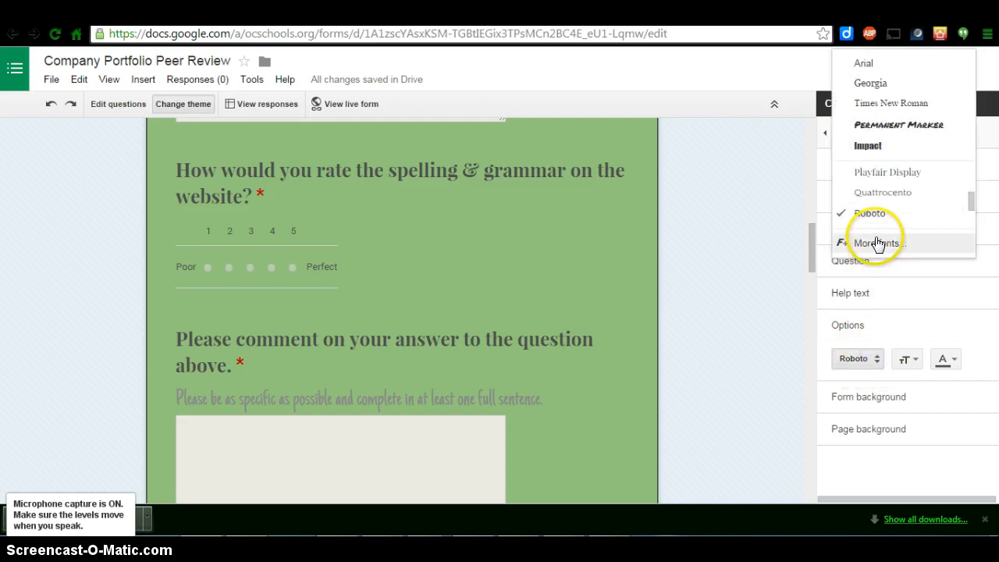
click(876, 193)
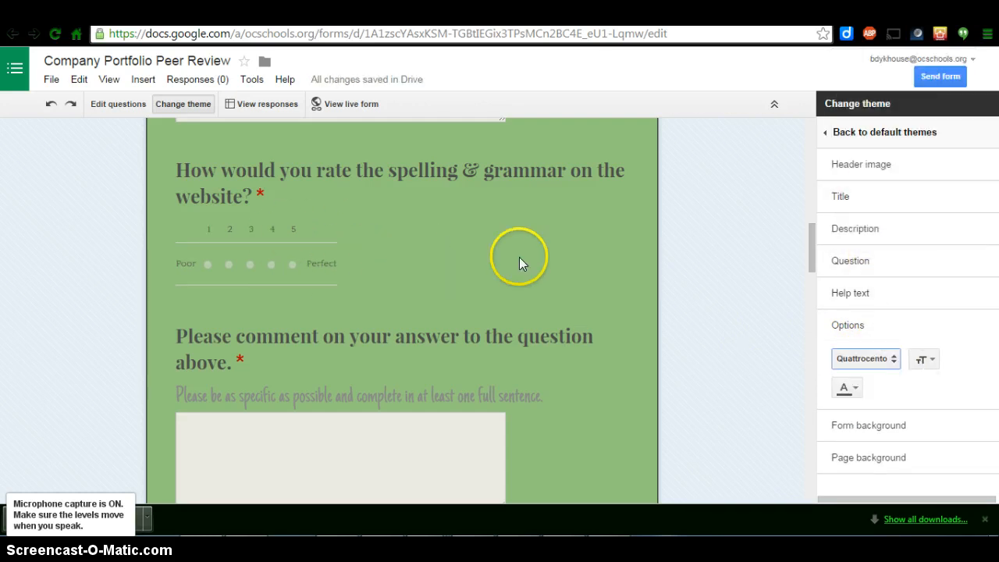
click(891, 359)
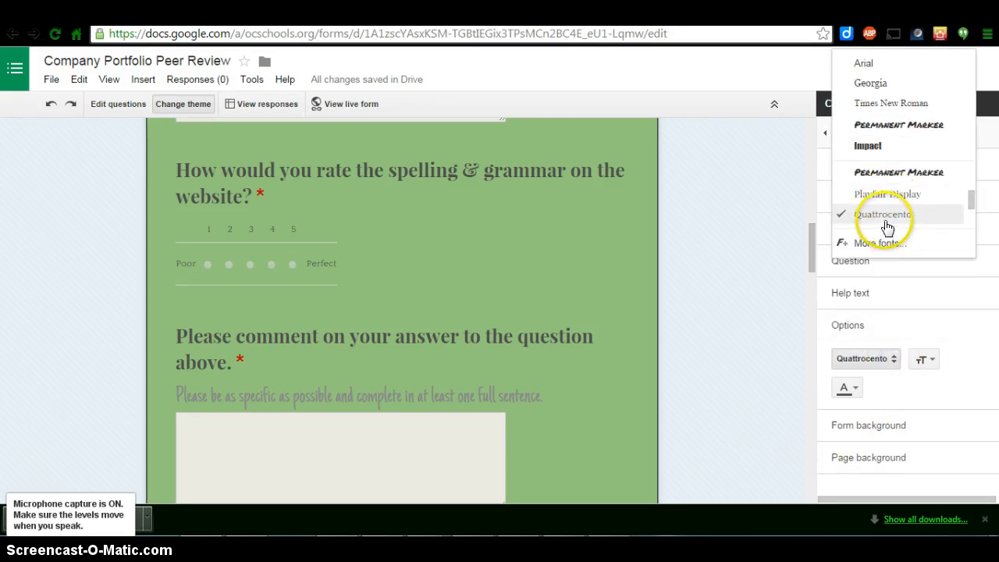
click(720, 263)
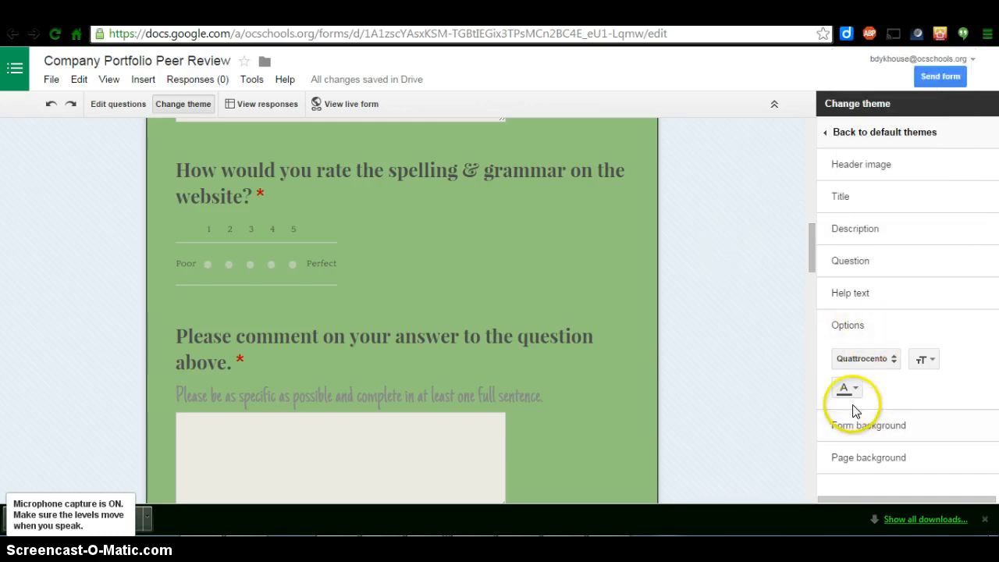
click(848, 328)
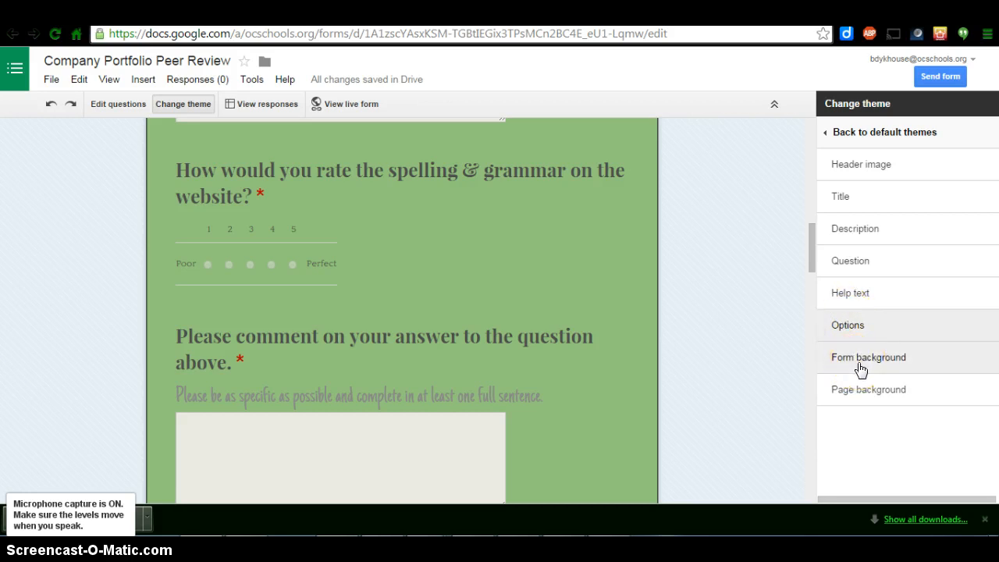
Review the form background settings, including the available fill colors, and close them.
click(852, 362)
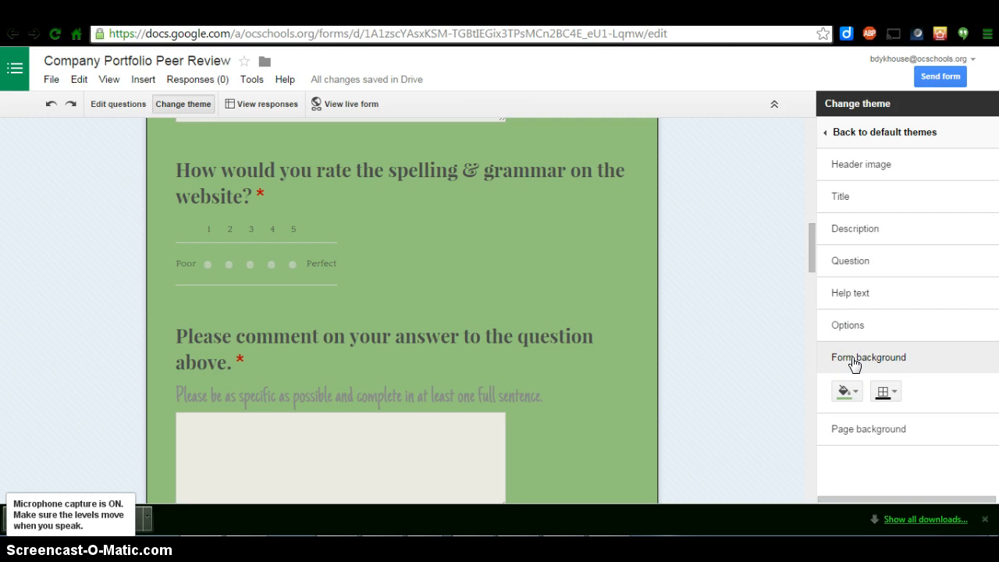
click(847, 391)
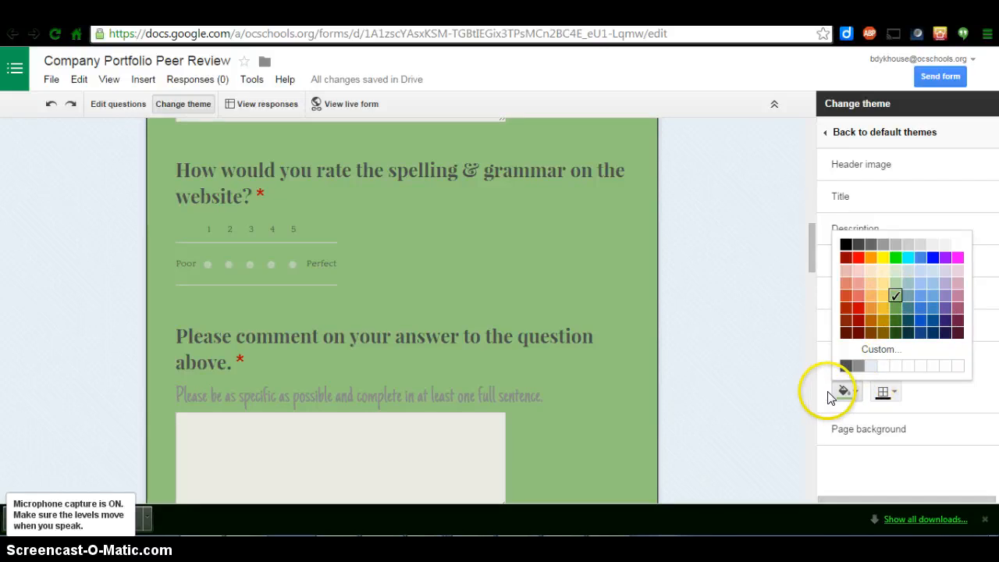
click(731, 384)
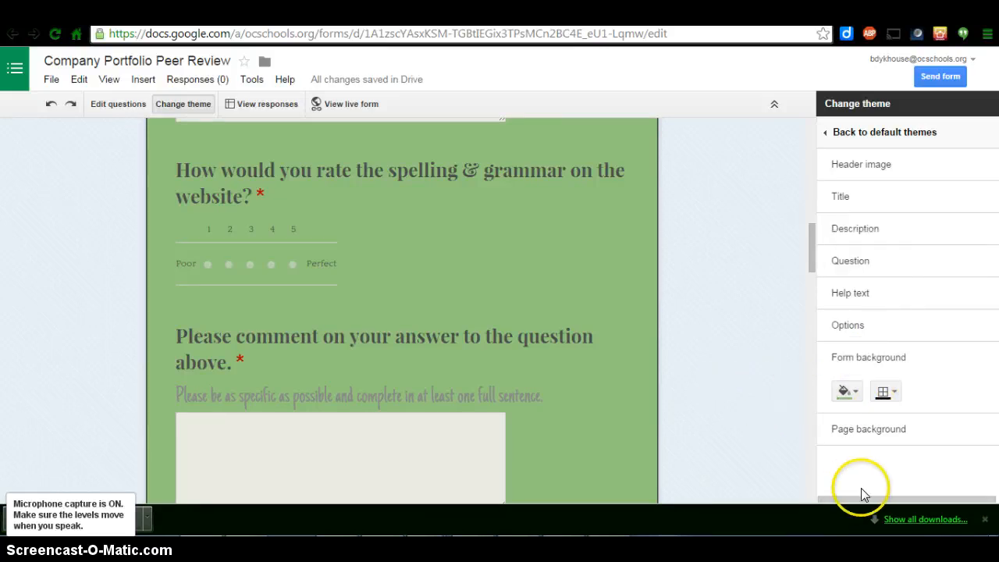
click(857, 360)
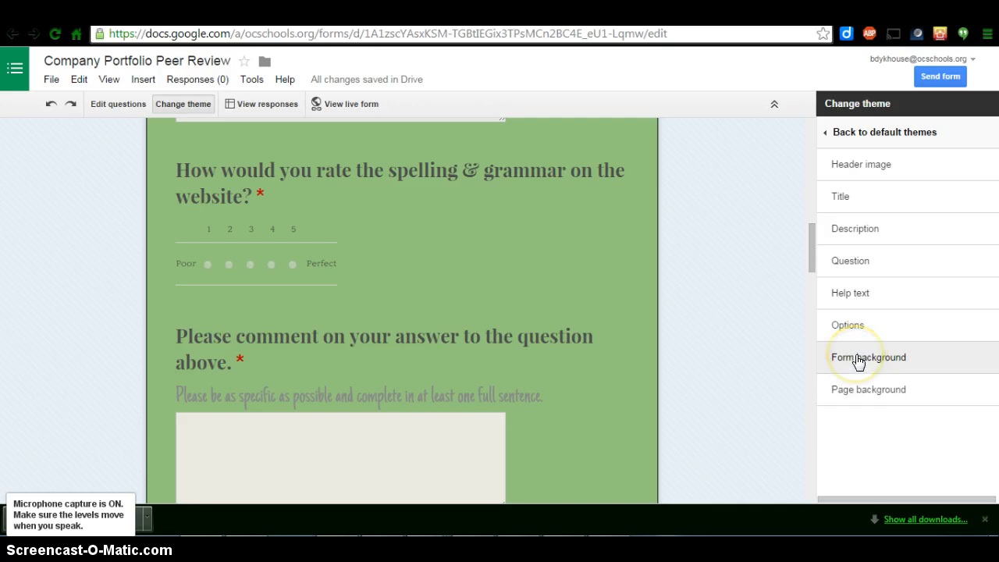
Review the page background image settings against the form preview and dismiss the e-mail notification.
click(862, 395)
click(862, 400)
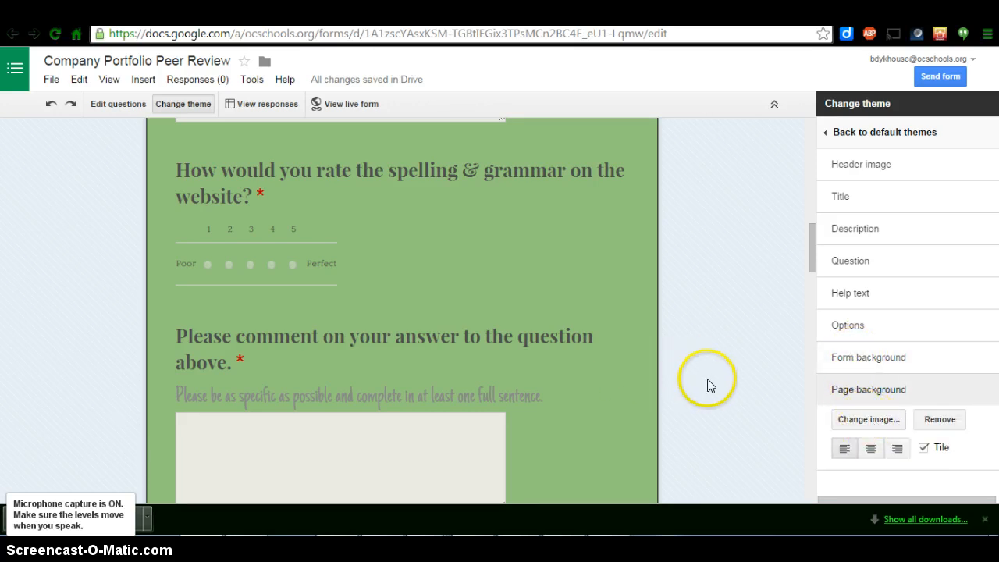
scroll(708, 384, up, 10)
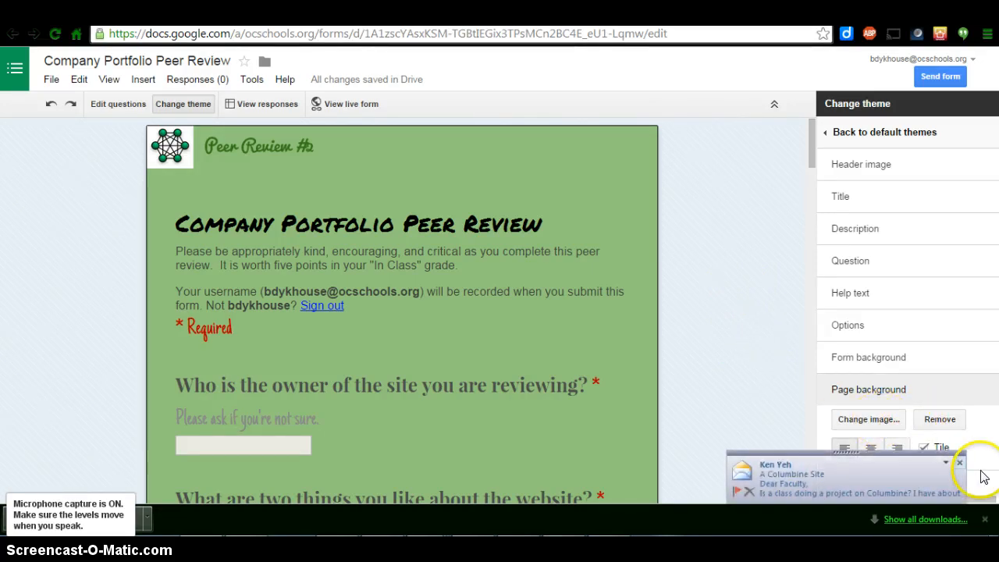
click(959, 463)
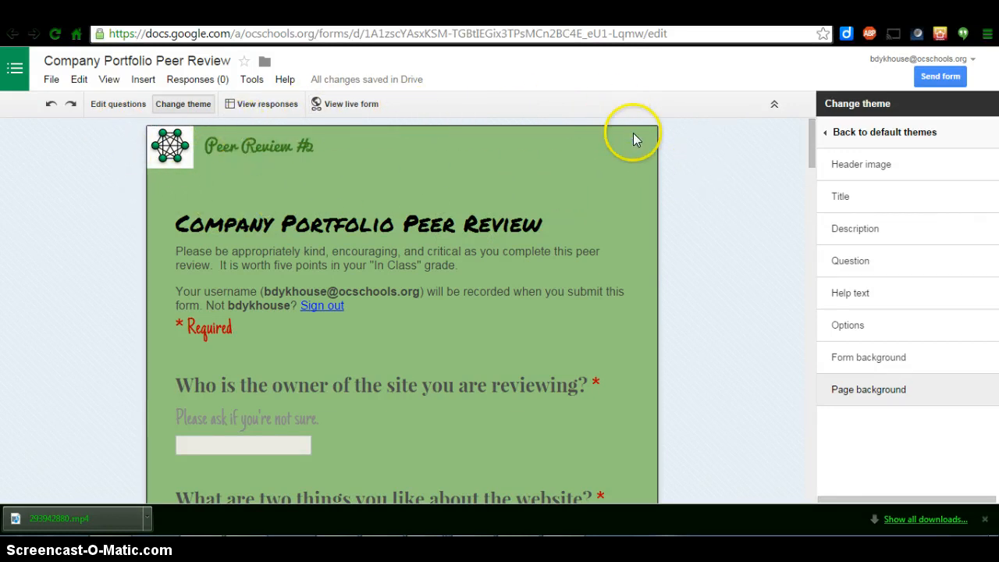
Show the form's header image settings and open the Peer Review #2 Banner drawing from the Unit Two folder in Drive.
click(857, 169)
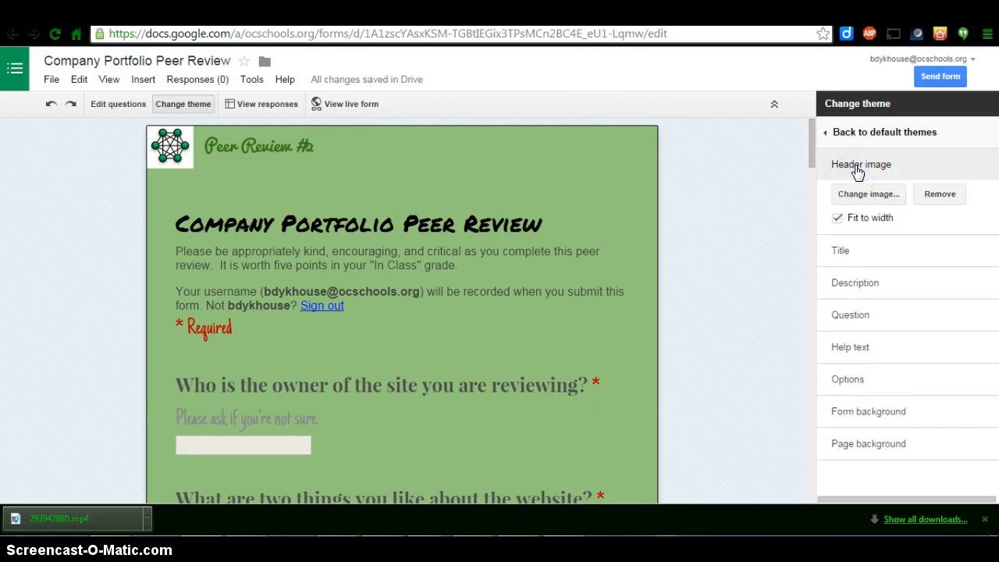
click(873, 200)
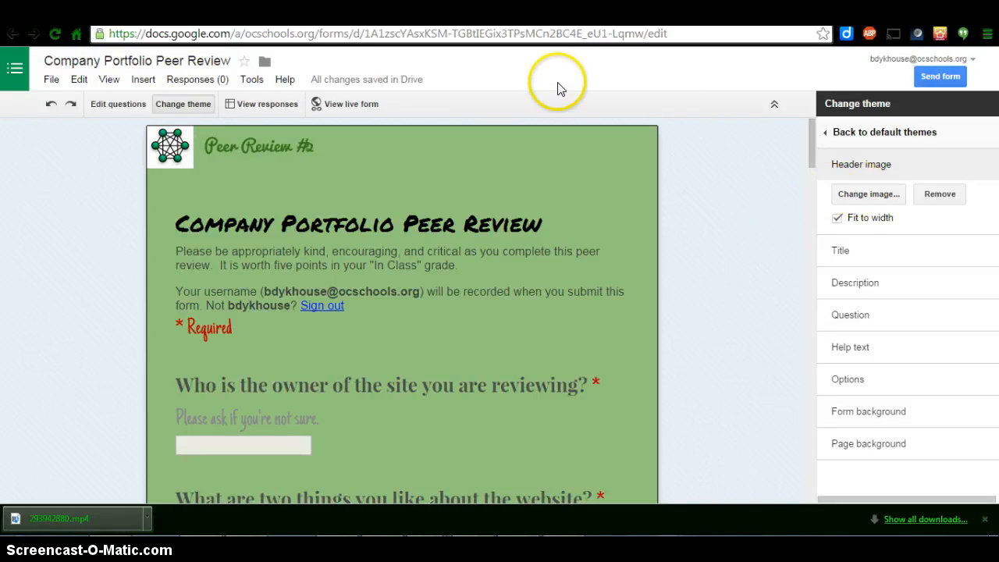
key(ctrl+shift+Tab)
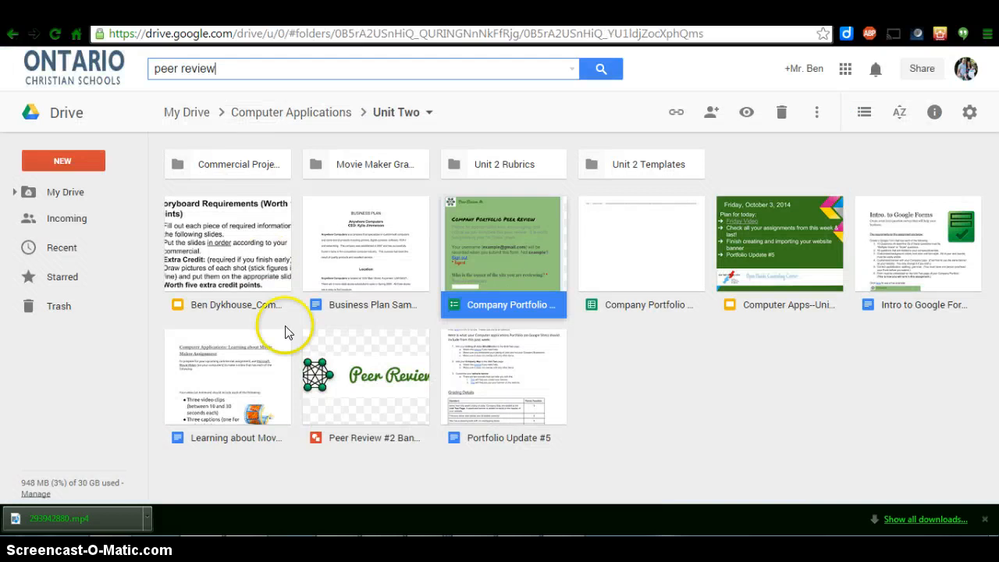
double_click(359, 384)
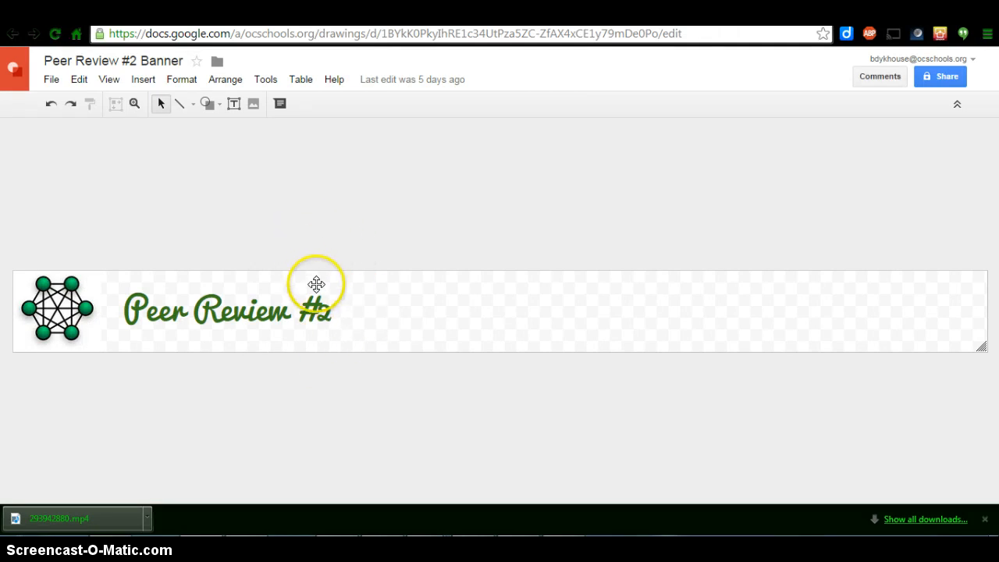
Apply a custom page size of 15 × 1.25 inches to the banner drawing.
click(50, 79)
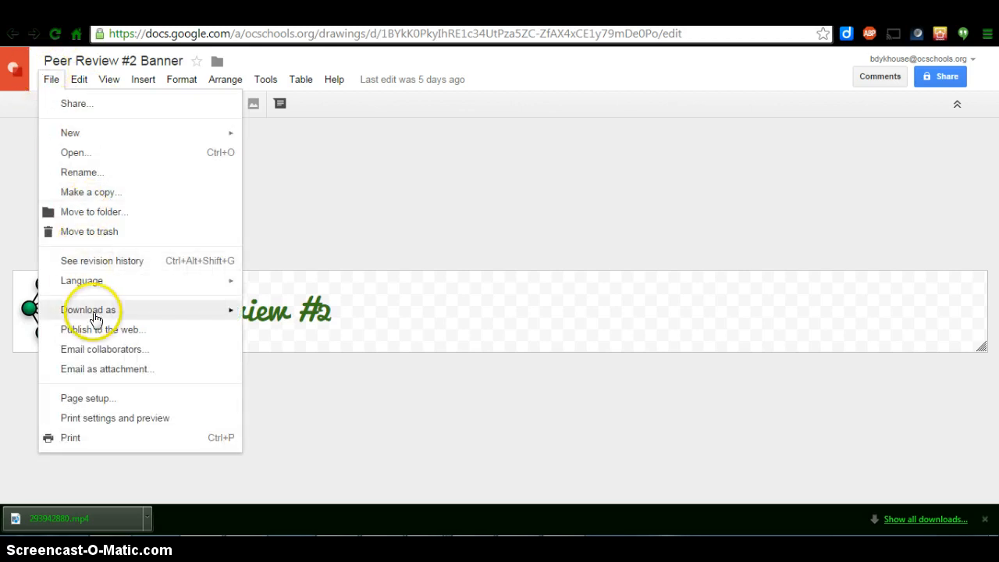
click(94, 401)
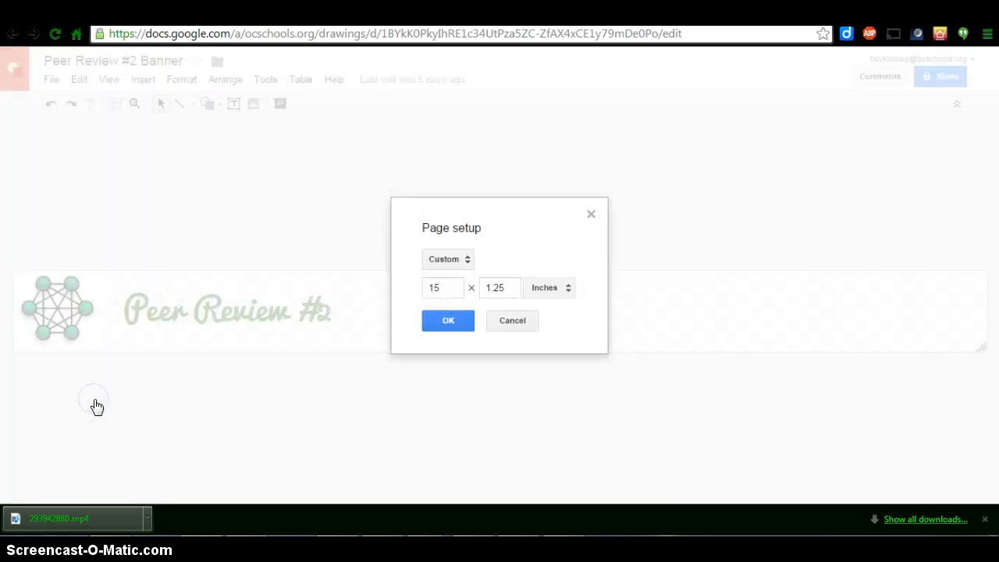
click(467, 260)
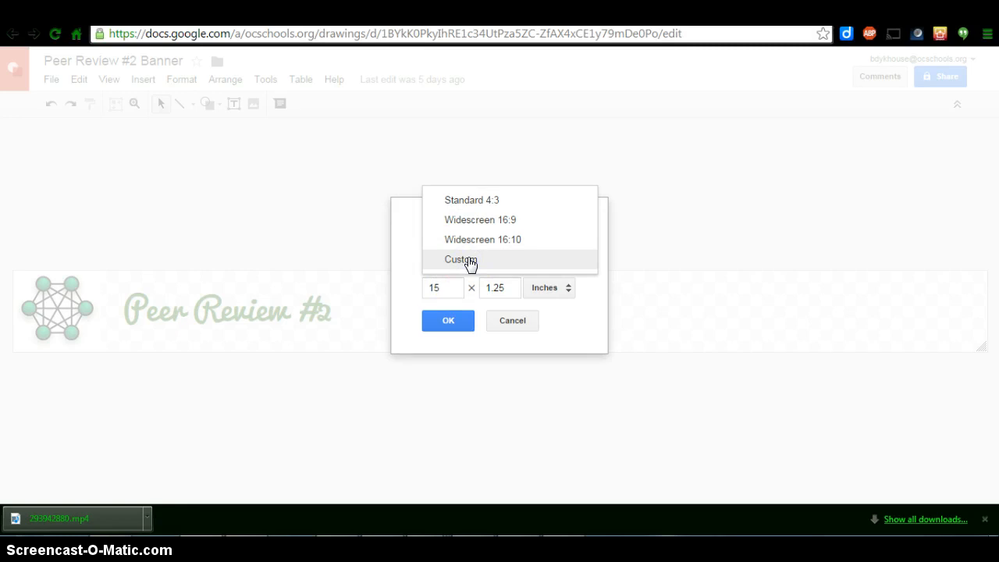
click(469, 261)
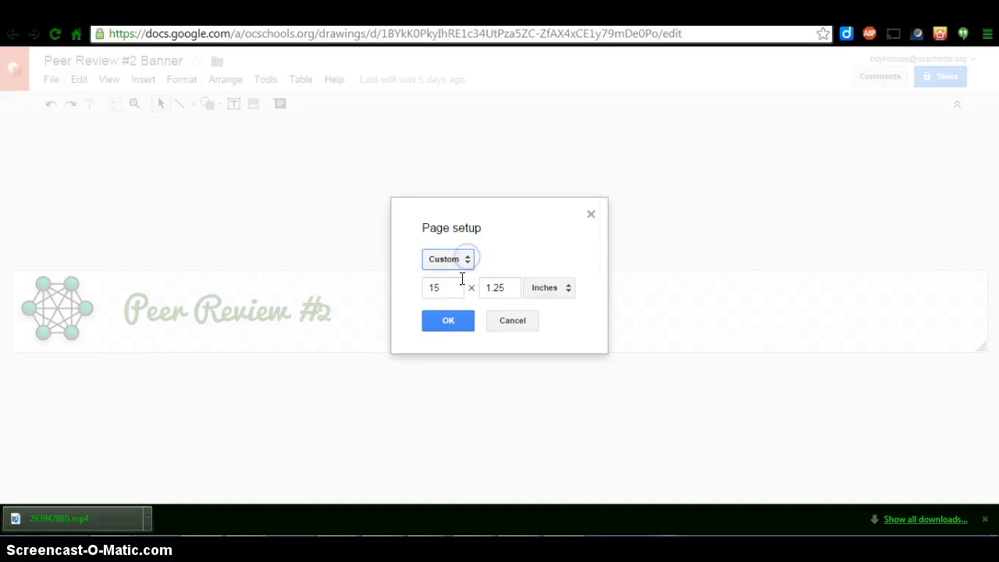
click(444, 288)
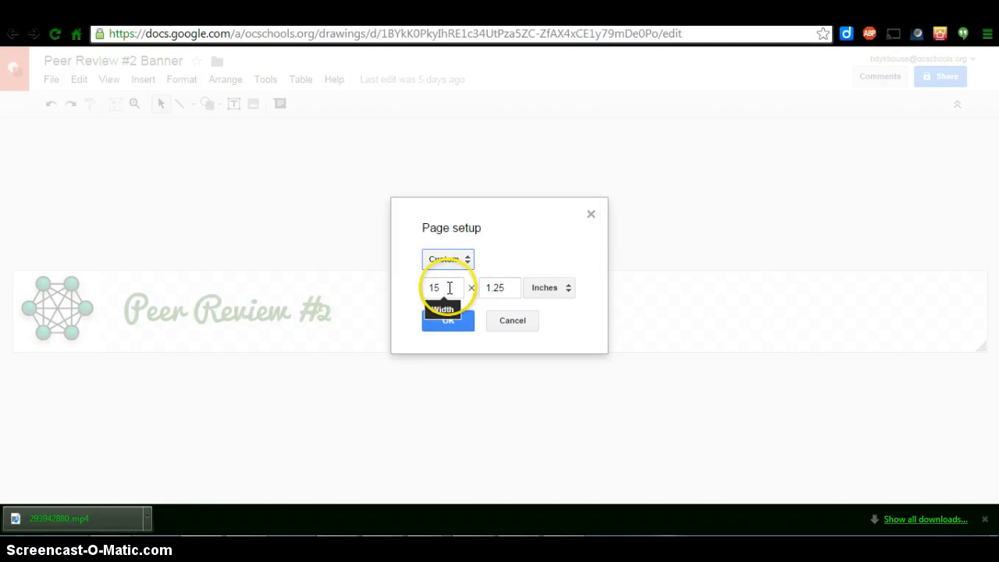
click(508, 303)
click(437, 324)
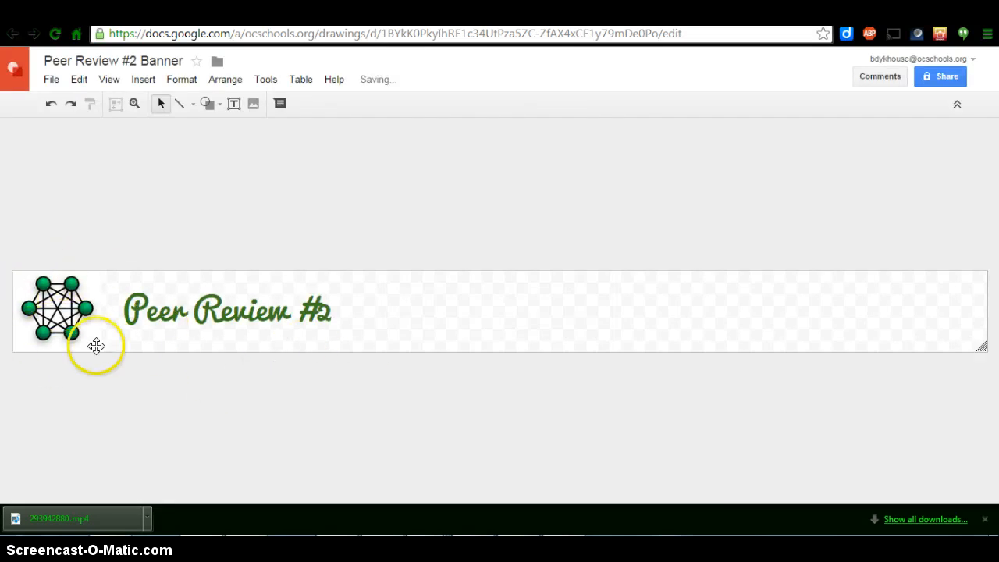
Examine the "Peer Review #2" title text box next to the logo in the banner.
click(131, 309)
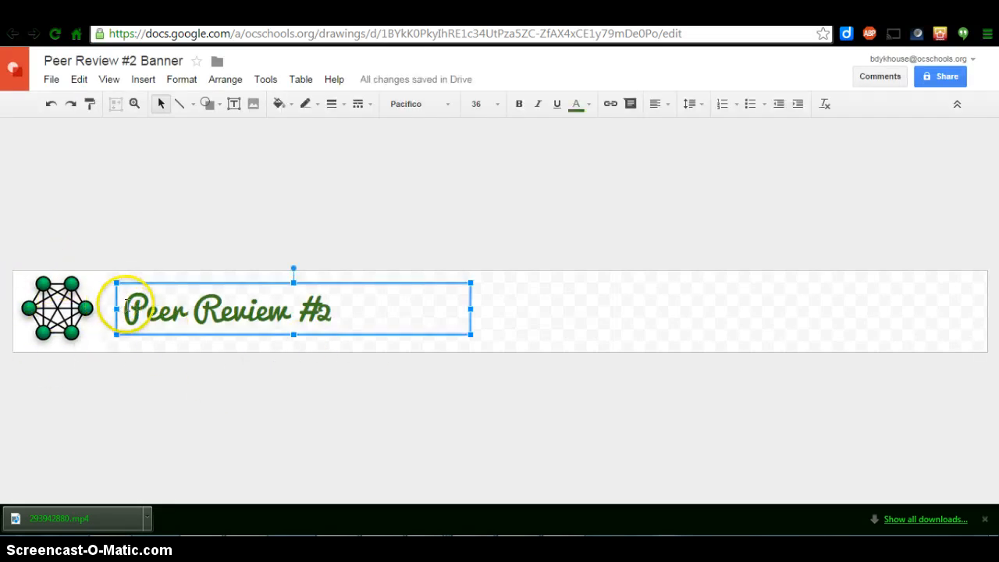
click(125, 301)
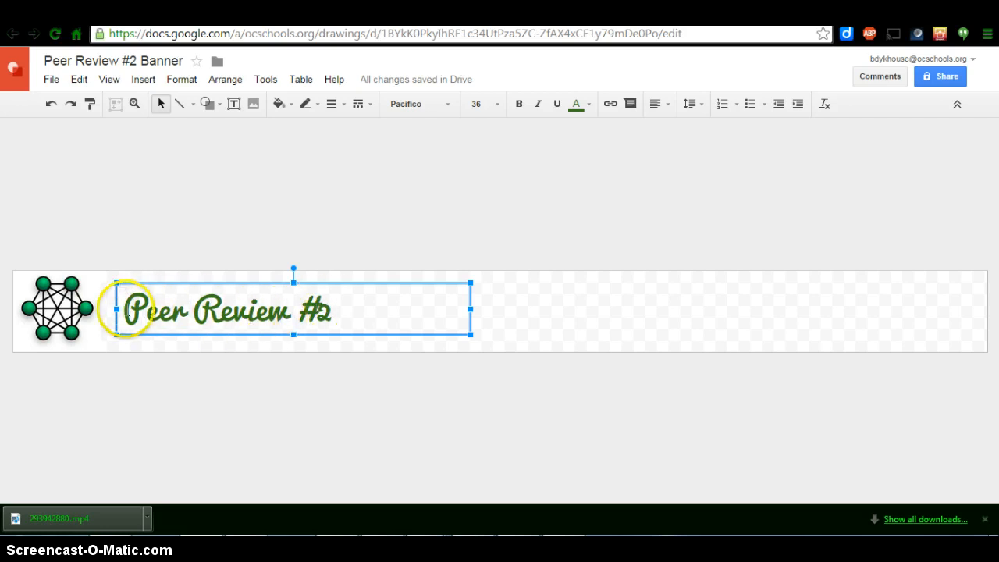
click(334, 309)
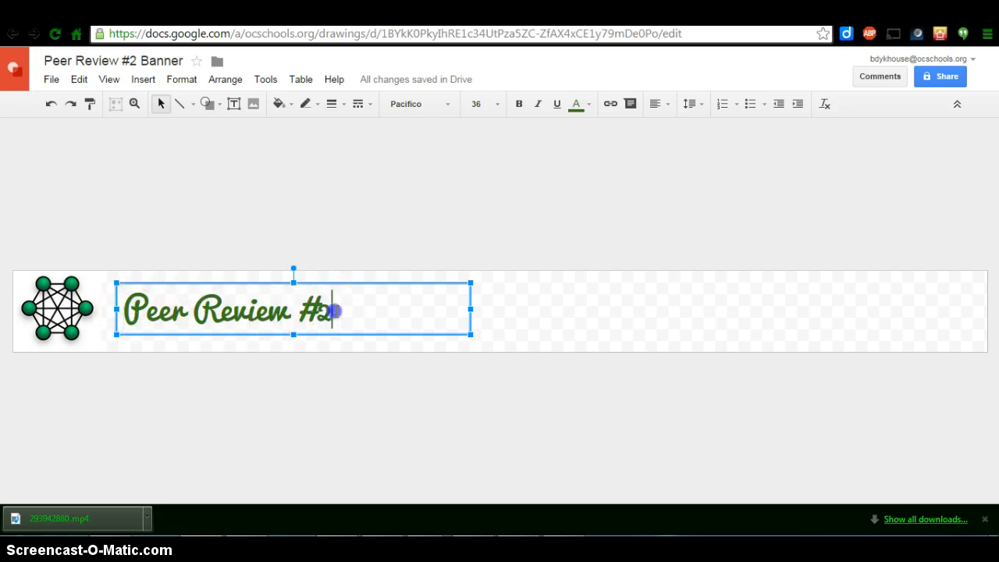
Download the banner drawing as a PNG image.
click(51, 80)
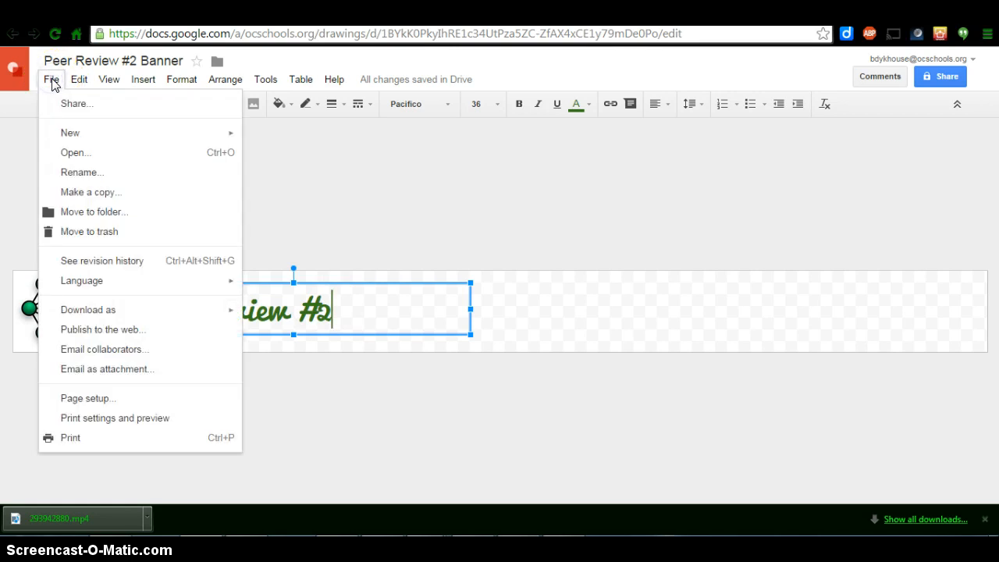
mouse_move(101, 307)
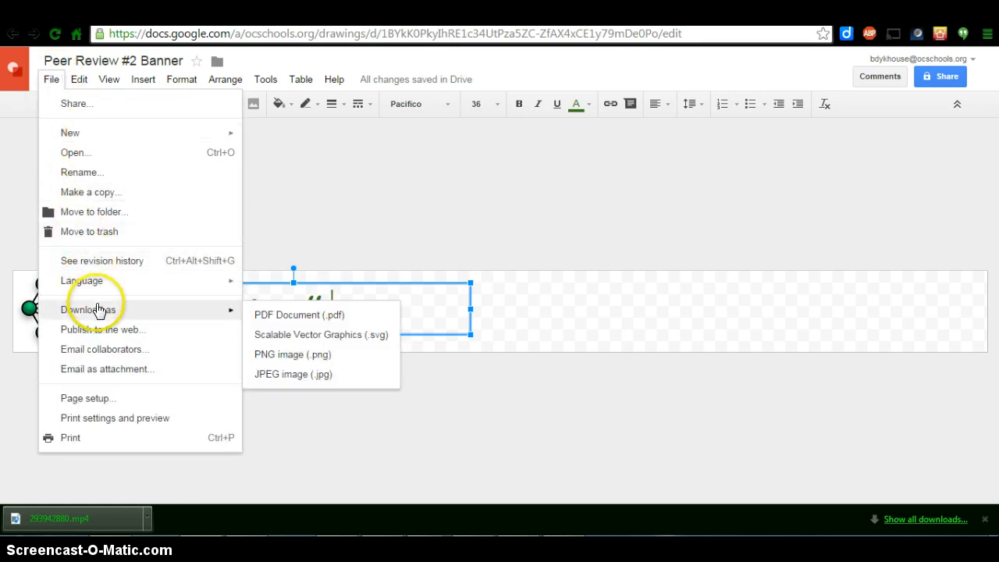
click(282, 356)
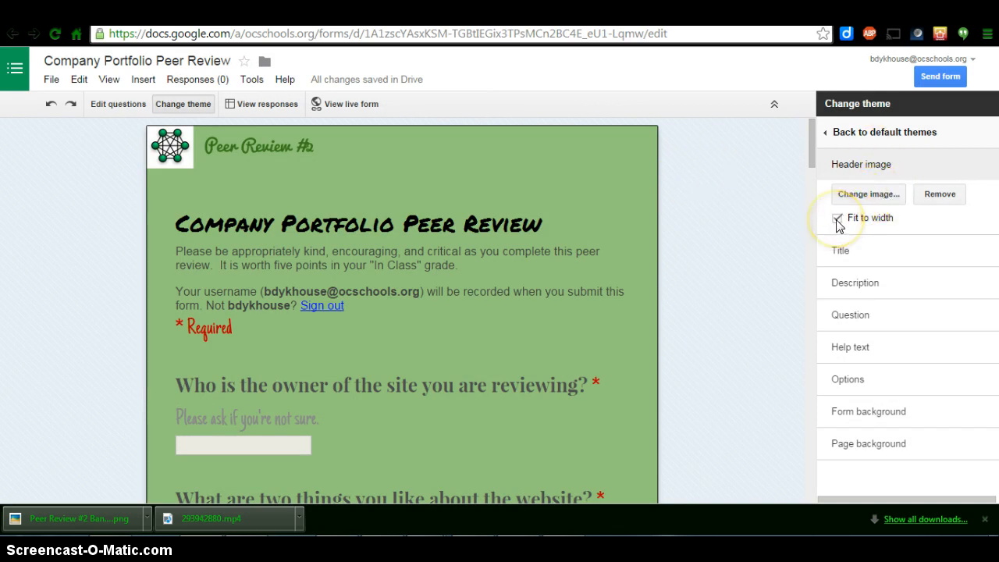
Upload the Peer Review #2 Banner image from Downloads for the form's header and close the image picker.
click(866, 195)
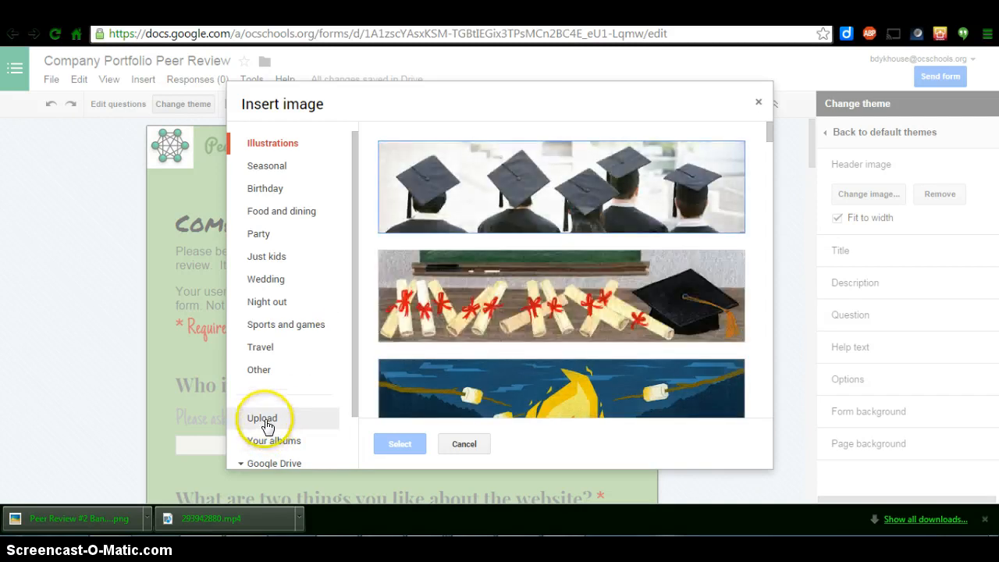
click(265, 424)
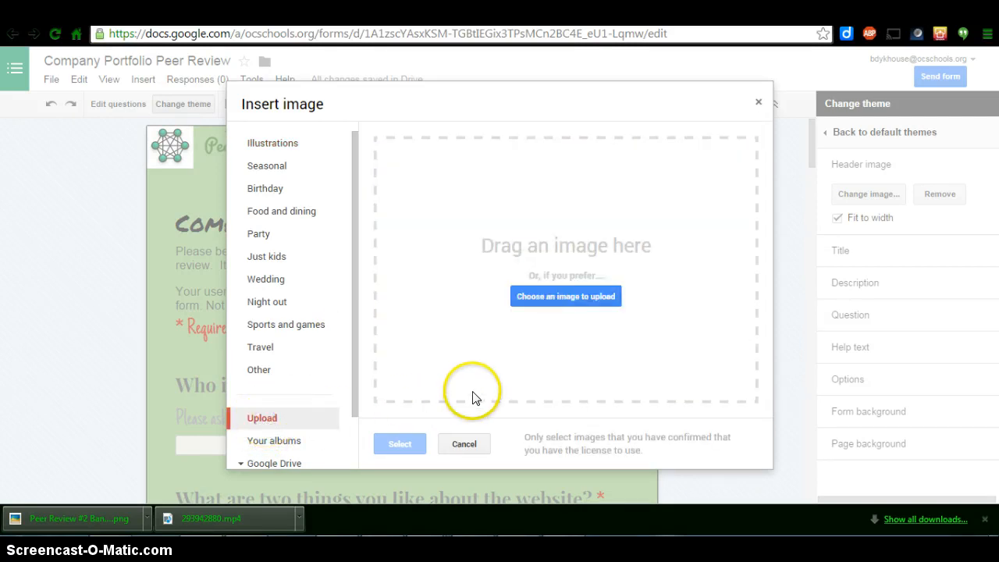
click(572, 297)
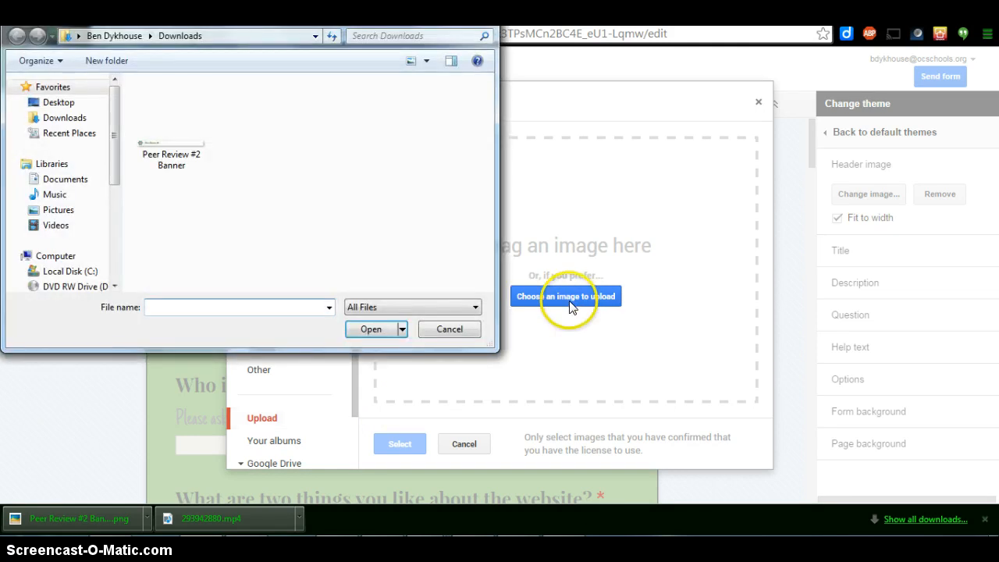
click(173, 154)
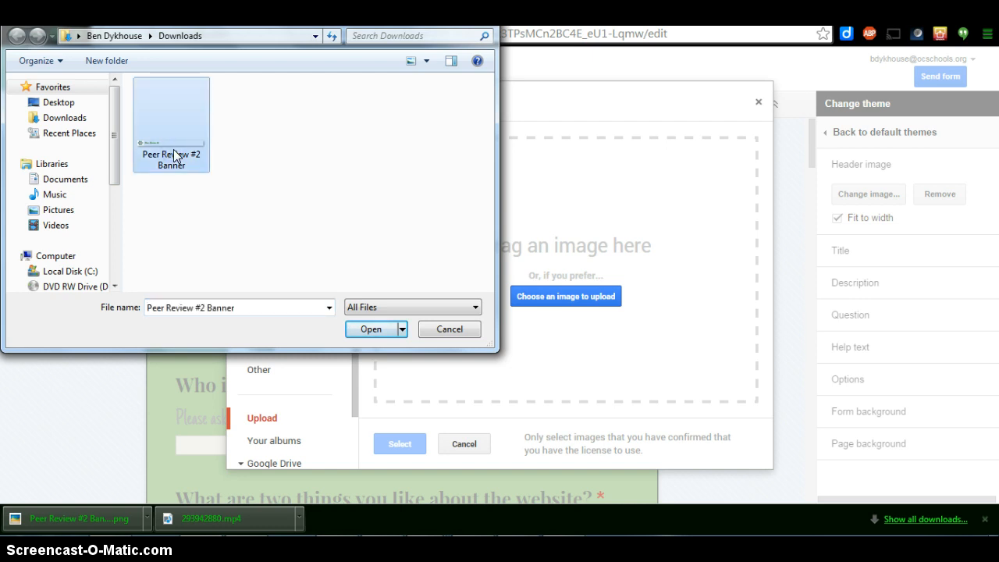
click(371, 329)
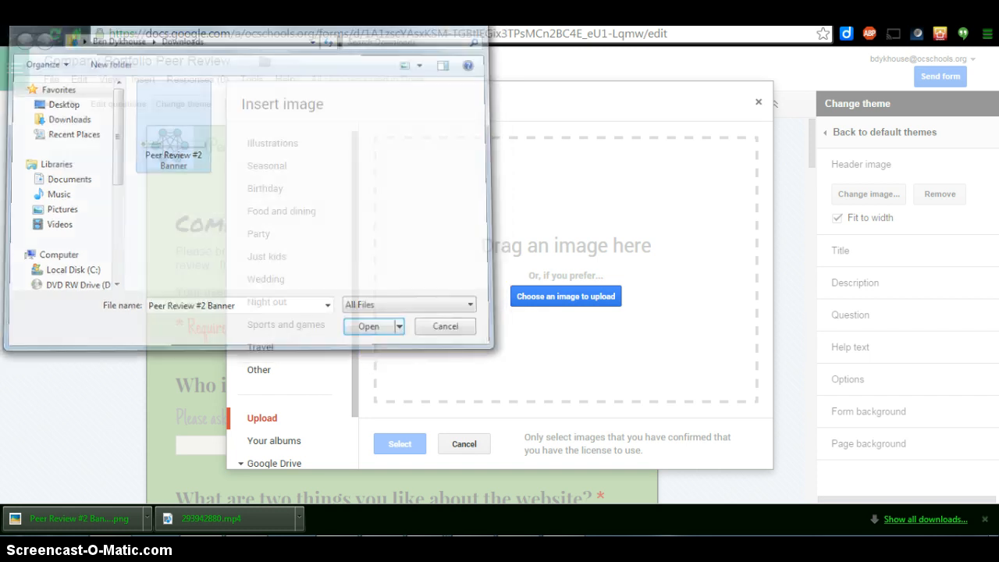
click(758, 103)
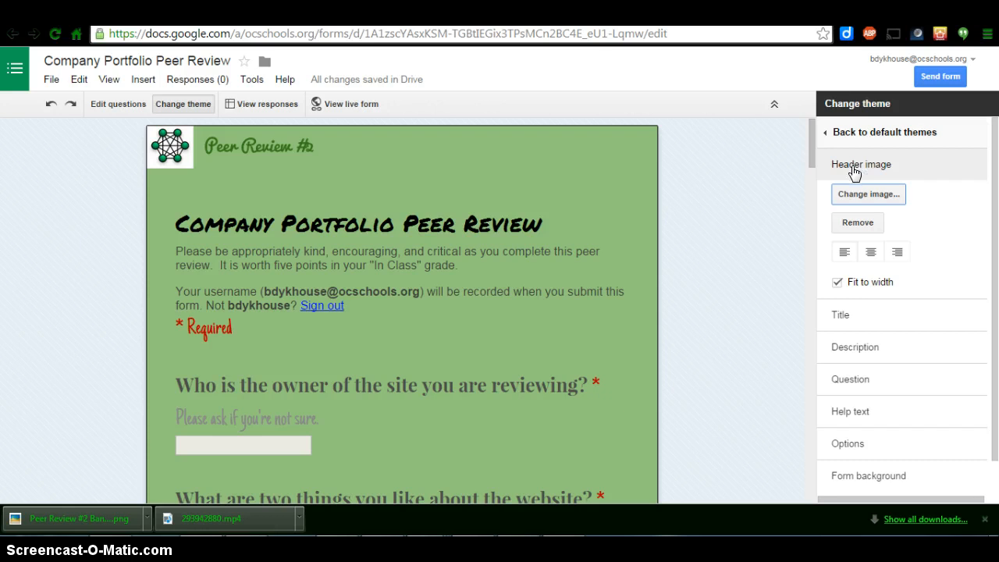
click(525, 247)
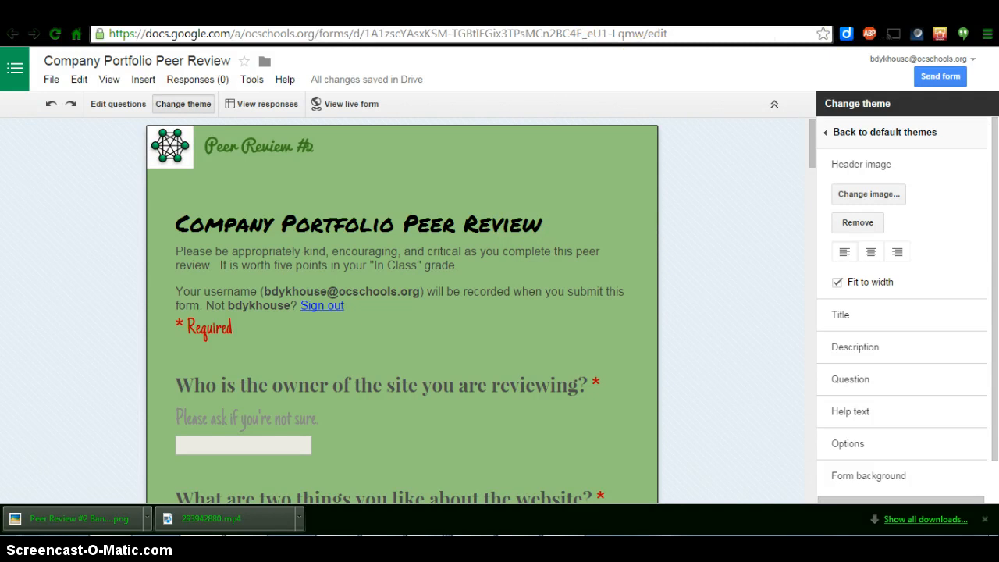
Switch to the portfolio website, open the Unit Two page for editing and add a blank line above the job listing map text.
click(812, 14)
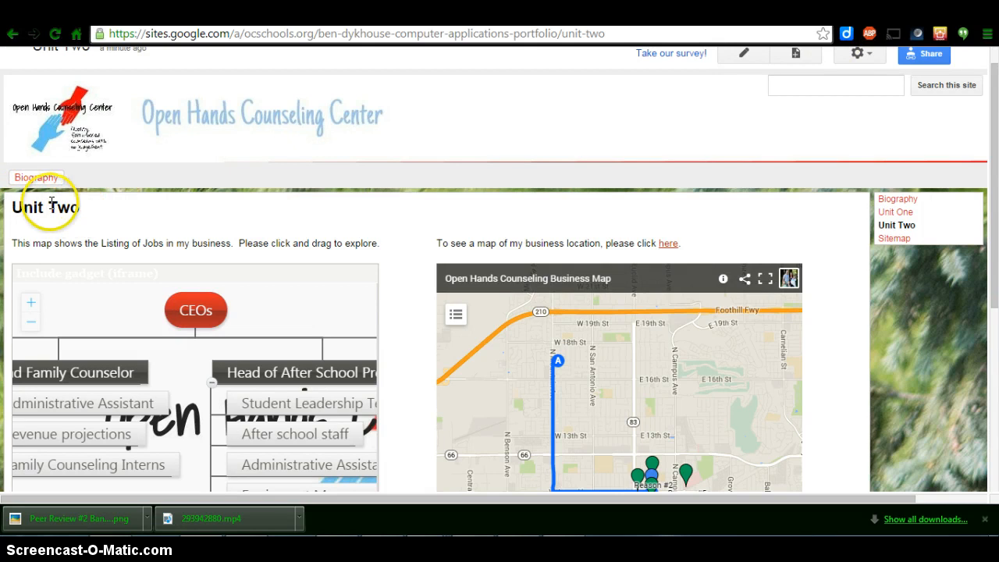
scroll(160, 238, up, 1)
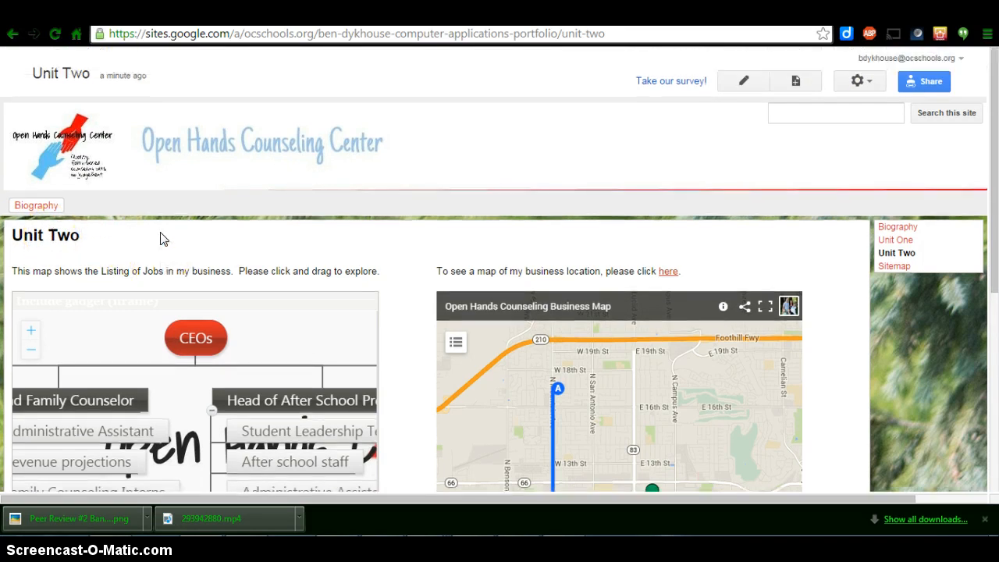
click(744, 84)
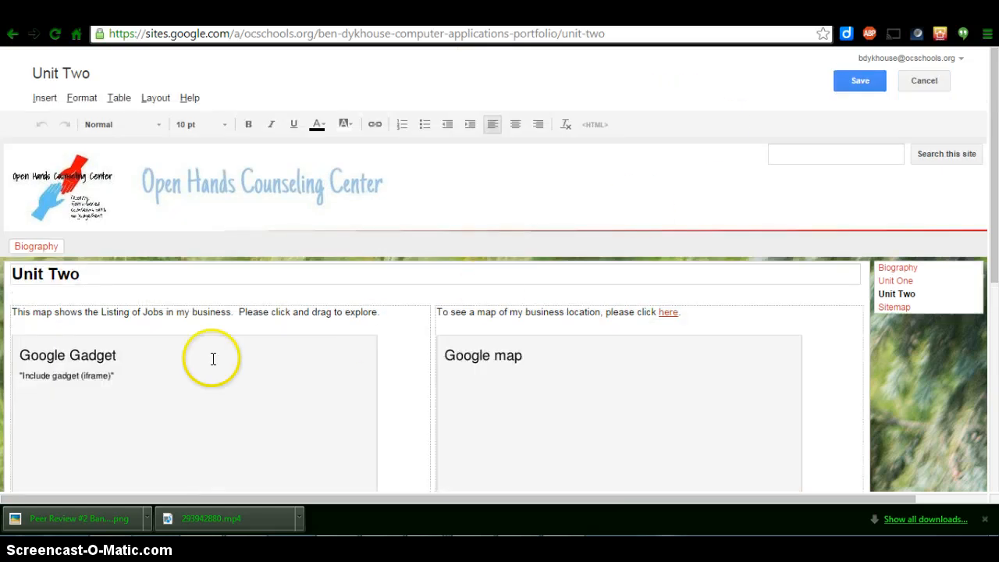
click(13, 312)
key(Return)
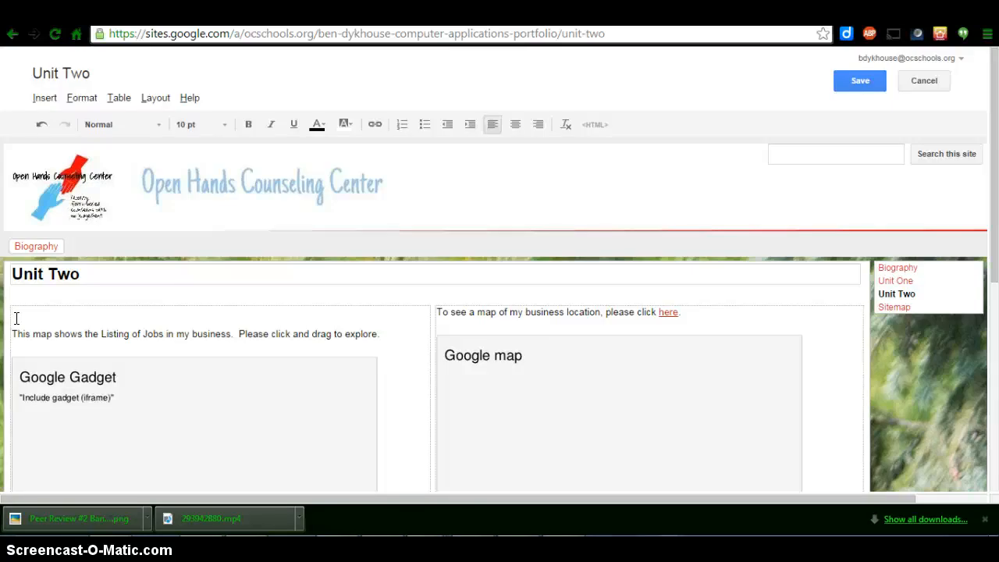
Choose the Company Portfolio Peer Review form from Google Drive for insertion at the blank line.
click(46, 97)
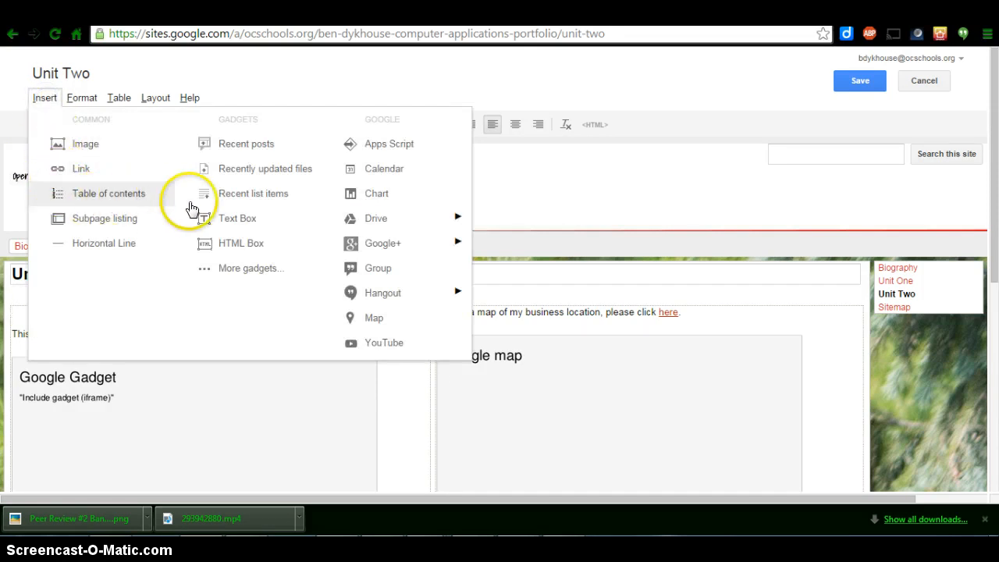
mouse_move(395, 218)
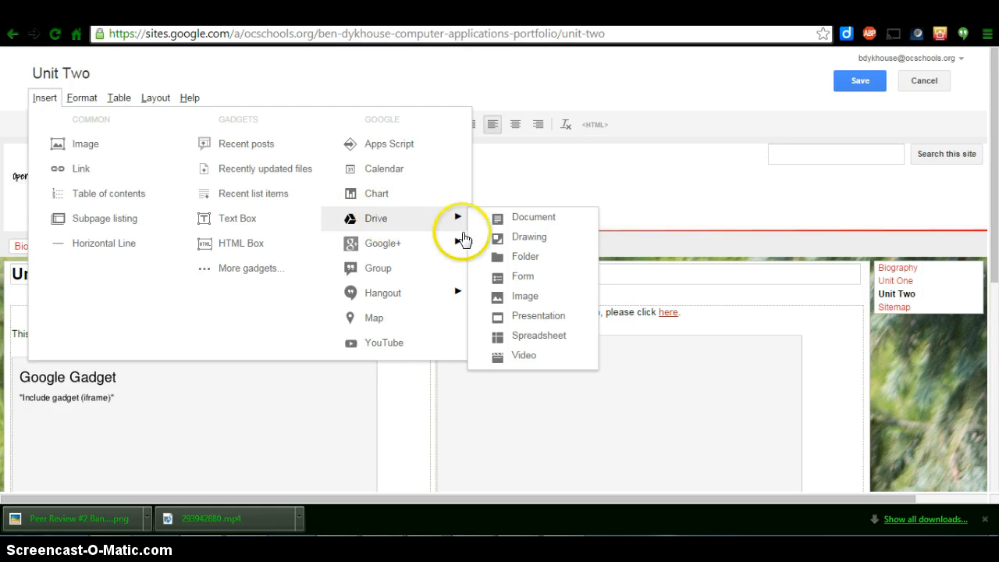
click(522, 279)
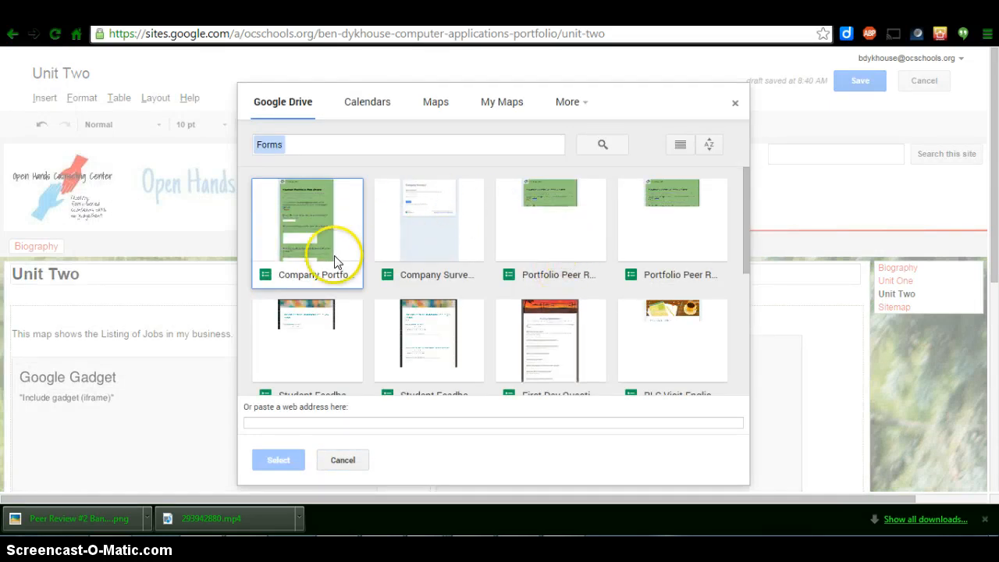
mouse_move(746, 224)
mouse_down()
mouse_move(728, 352)
mouse_move(743, 338)
mouse_move(749, 211)
mouse_up()
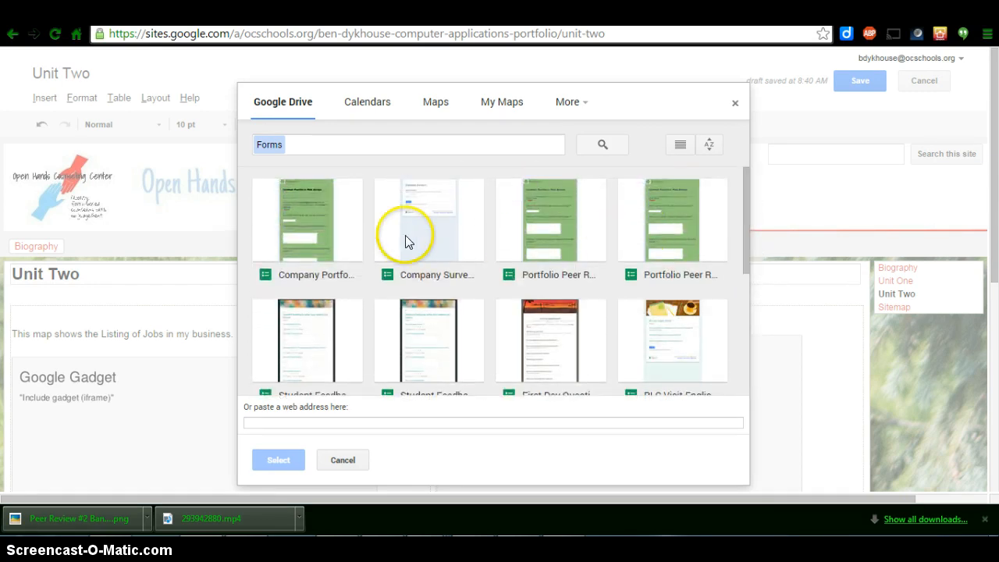
click(321, 215)
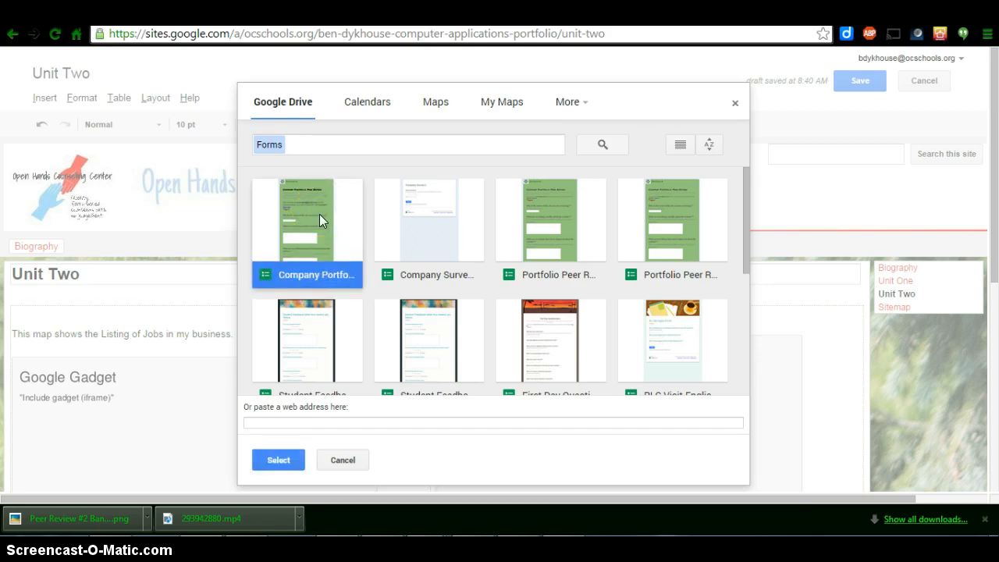
click(279, 460)
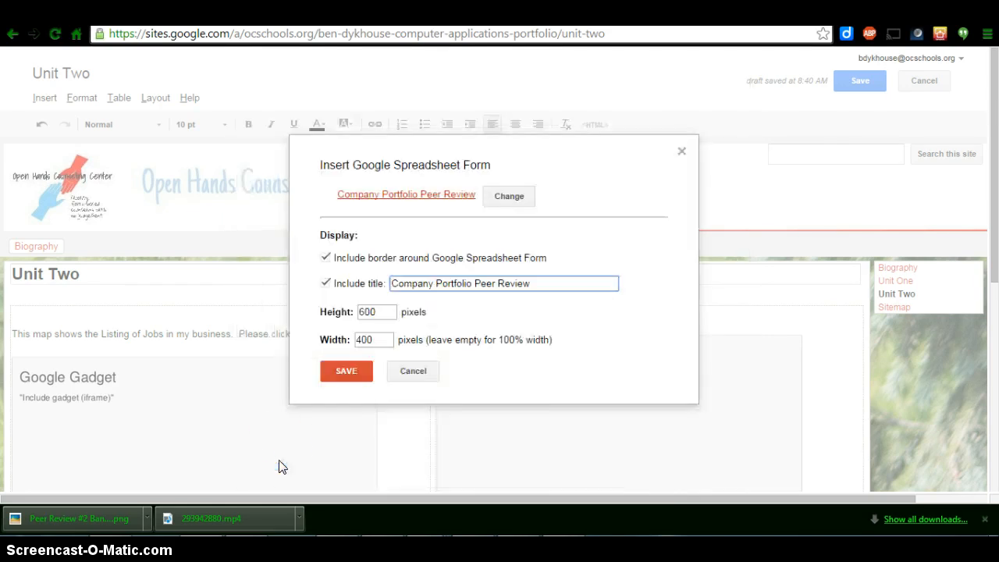
Set the form's width to 500 pixels and insert it into the page.
click(364, 341)
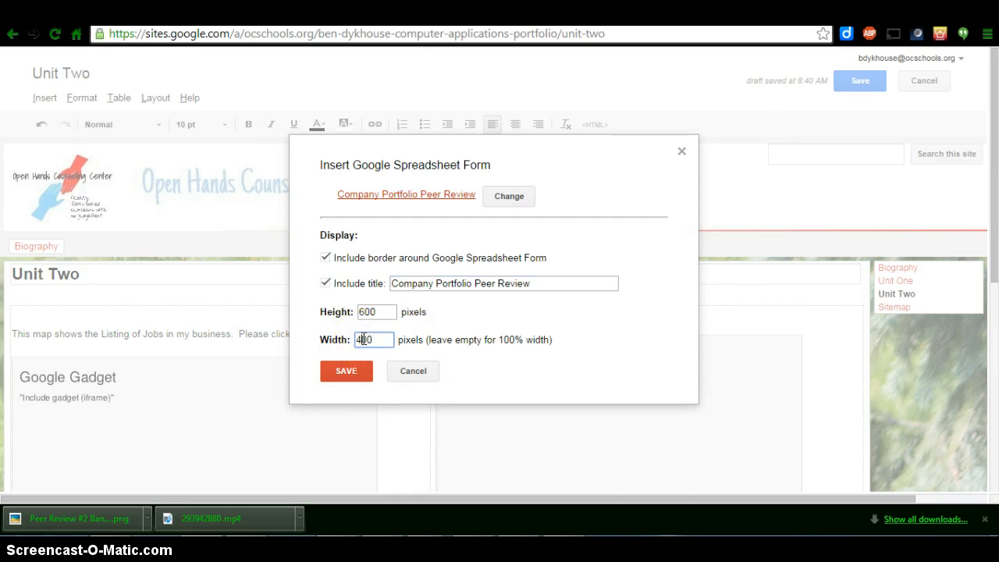
double_click(364, 340)
text(500)
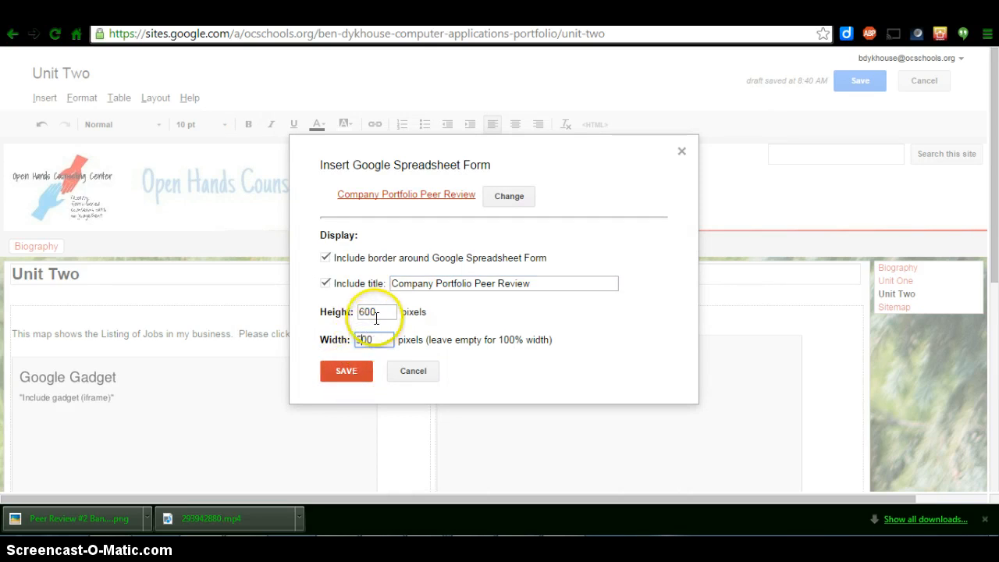
click(346, 373)
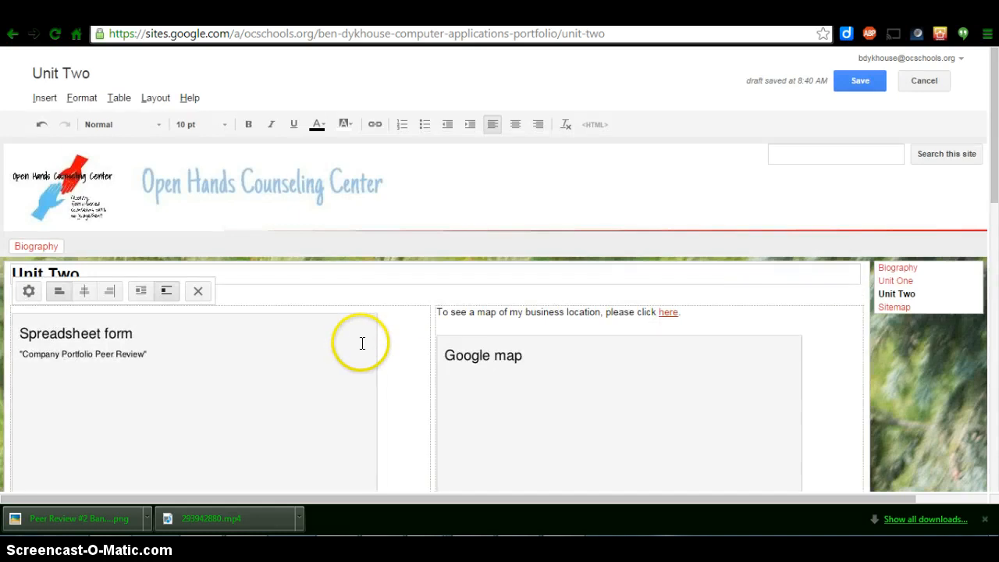
Check the inserted form's placement and display properties, keep its settings, and save the Unit Two page.
scroll(359, 343, down, 5)
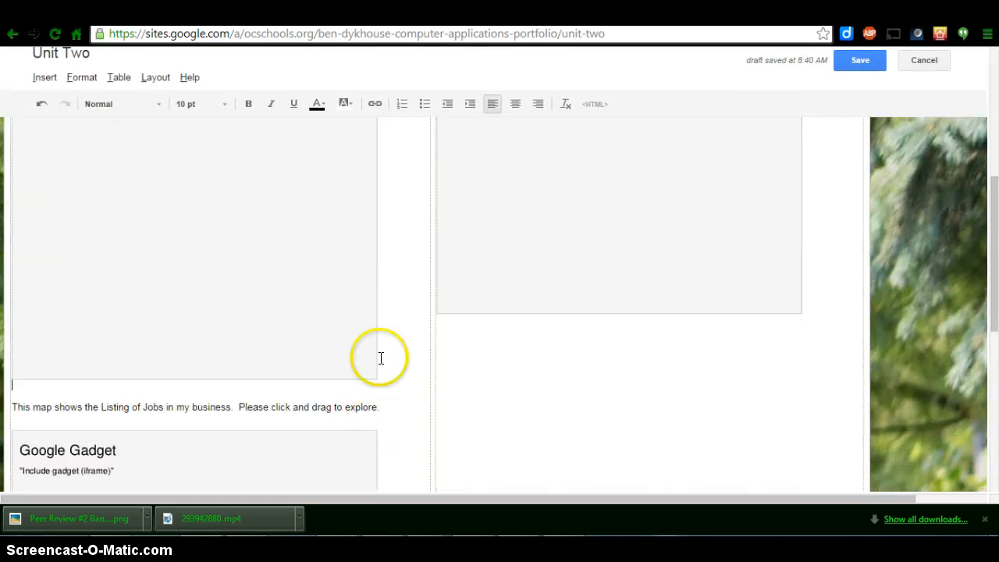
scroll(382, 391, up, 5)
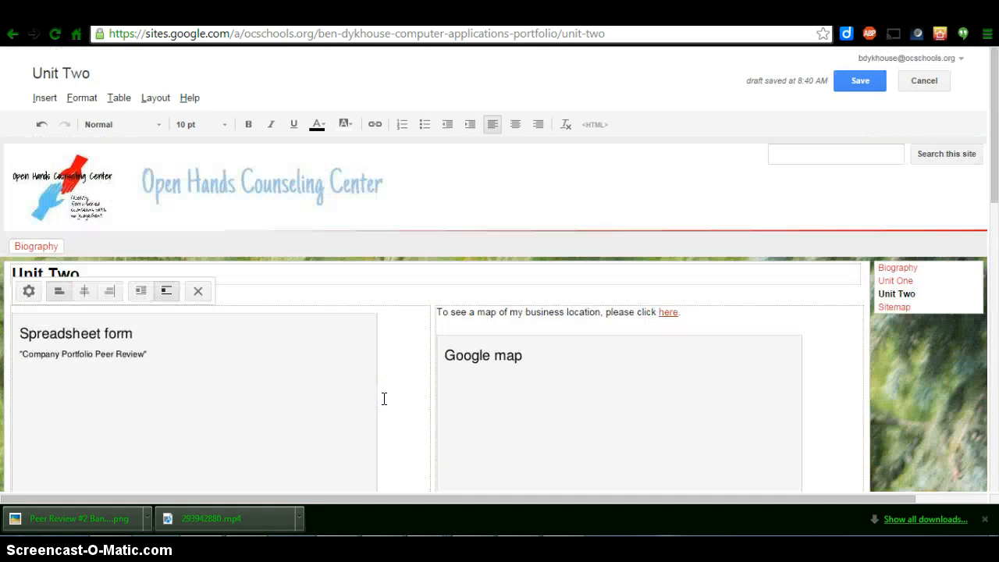
click(29, 292)
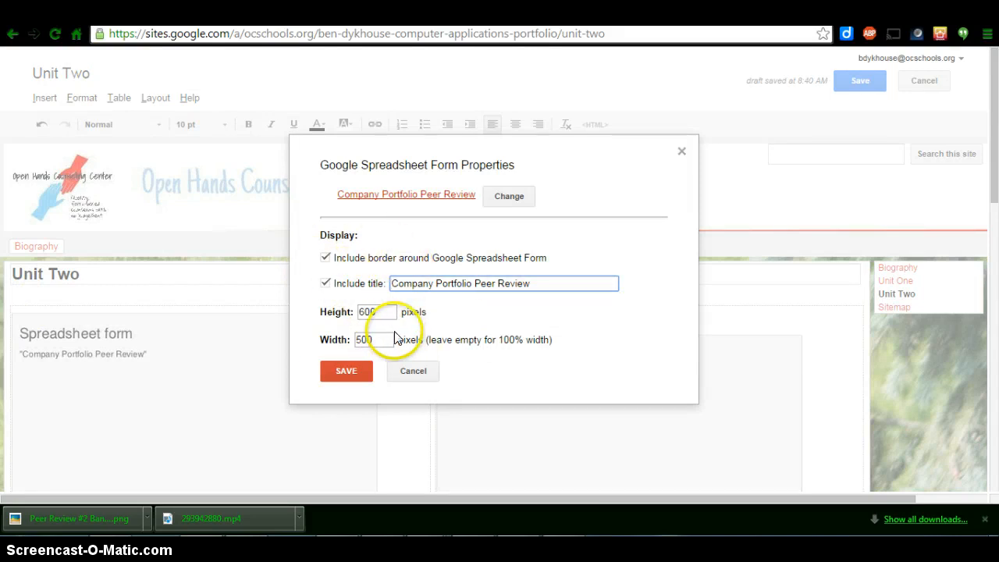
click(348, 373)
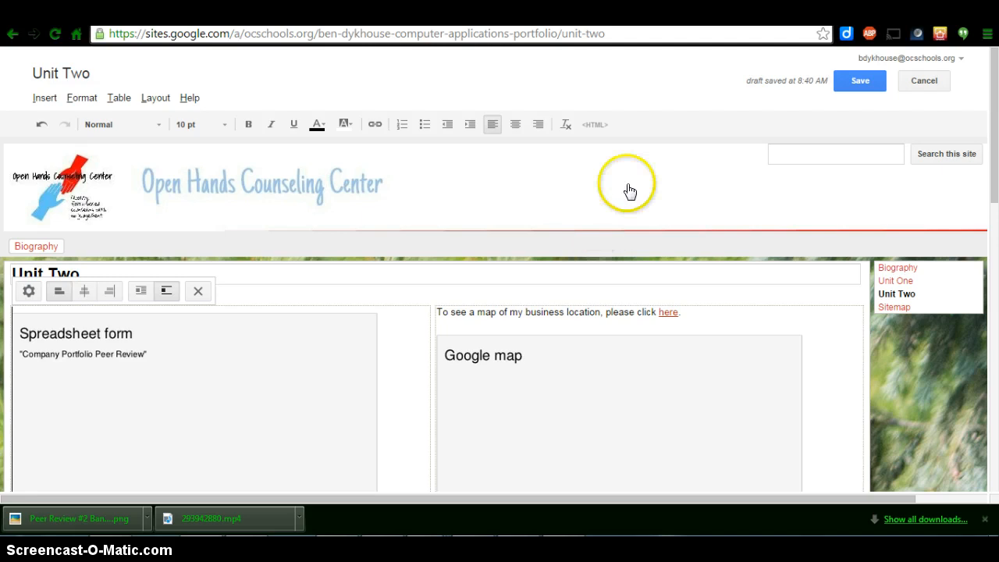
click(854, 81)
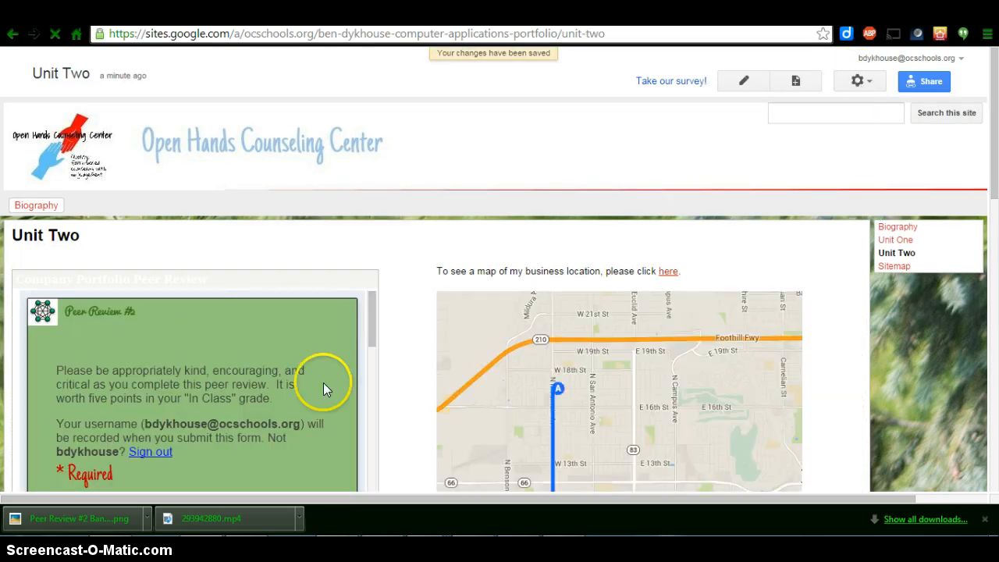
Look through the first questions of the embedded peer review form and try selecting their empty answer fields.
scroll(270, 308, down, 3)
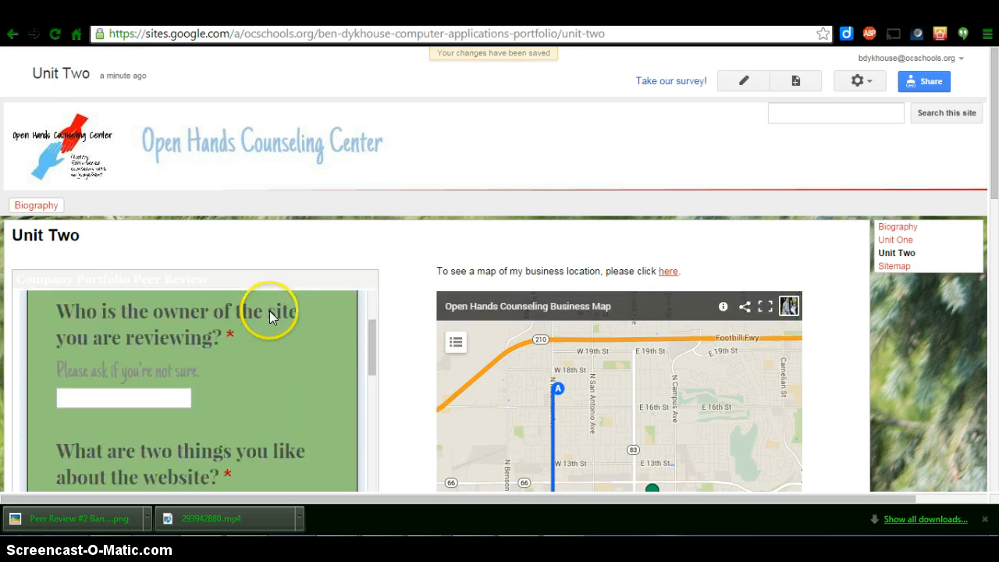
scroll(266, 355, up, 5)
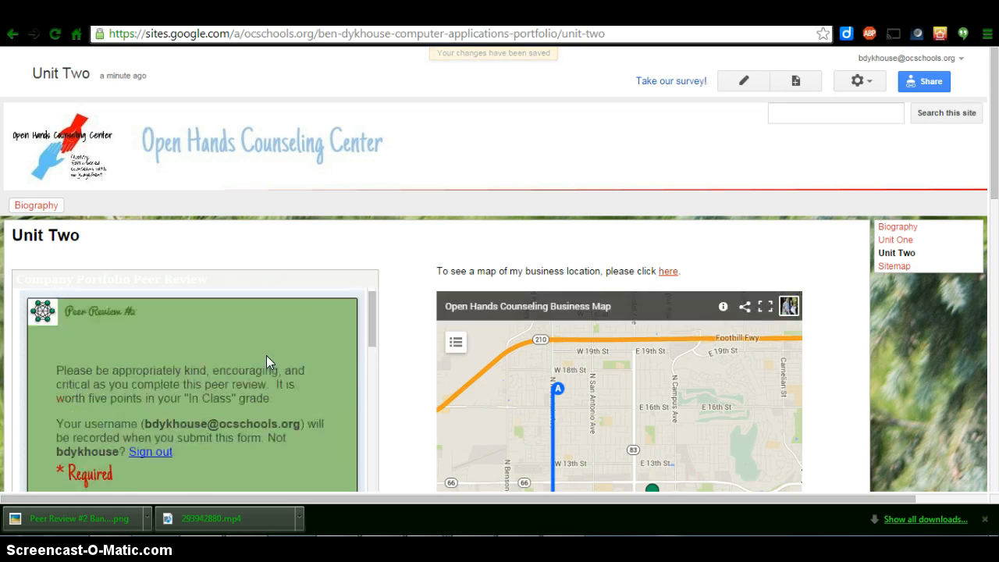
scroll(267, 355, down, 4)
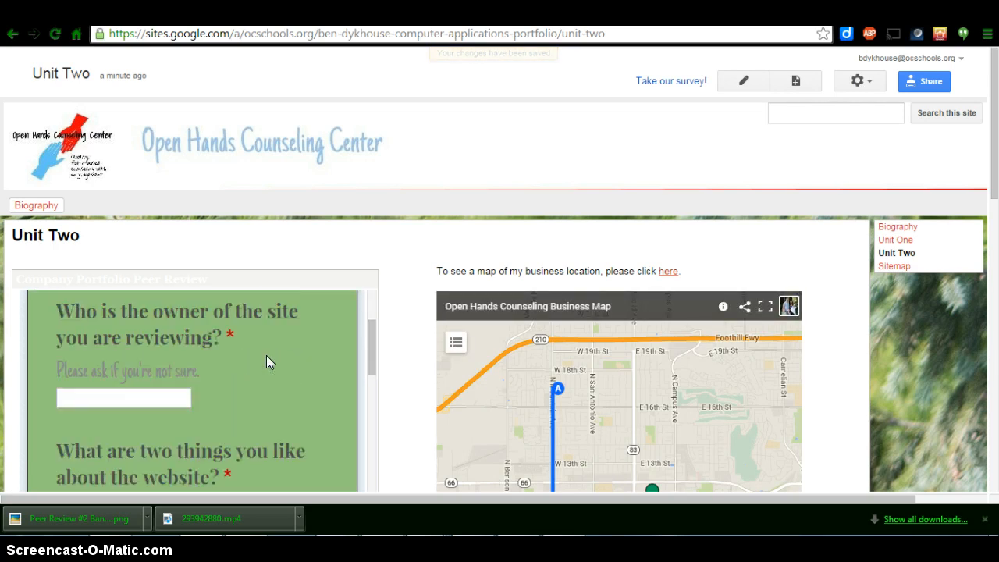
click(168, 400)
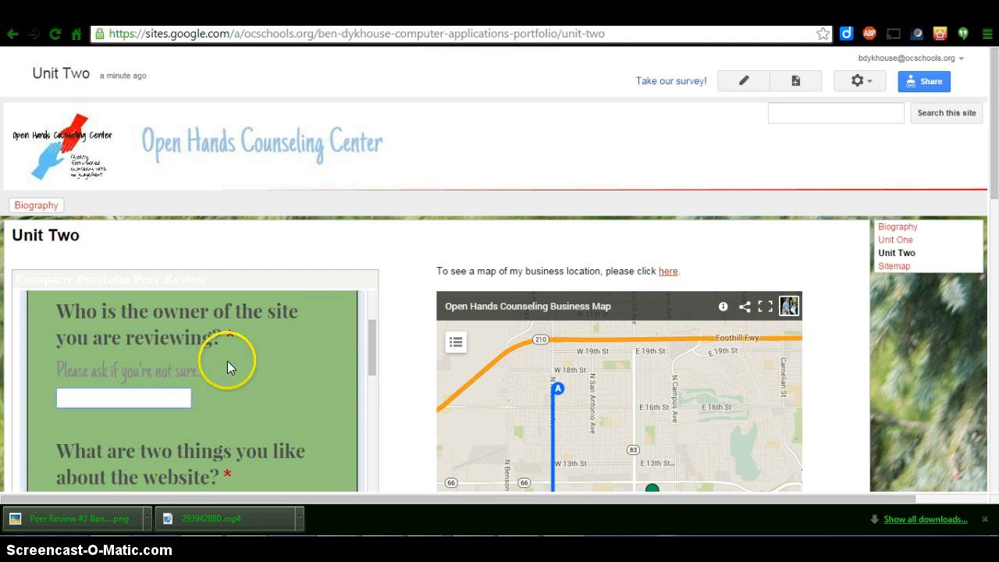
scroll(229, 355, down, 2)
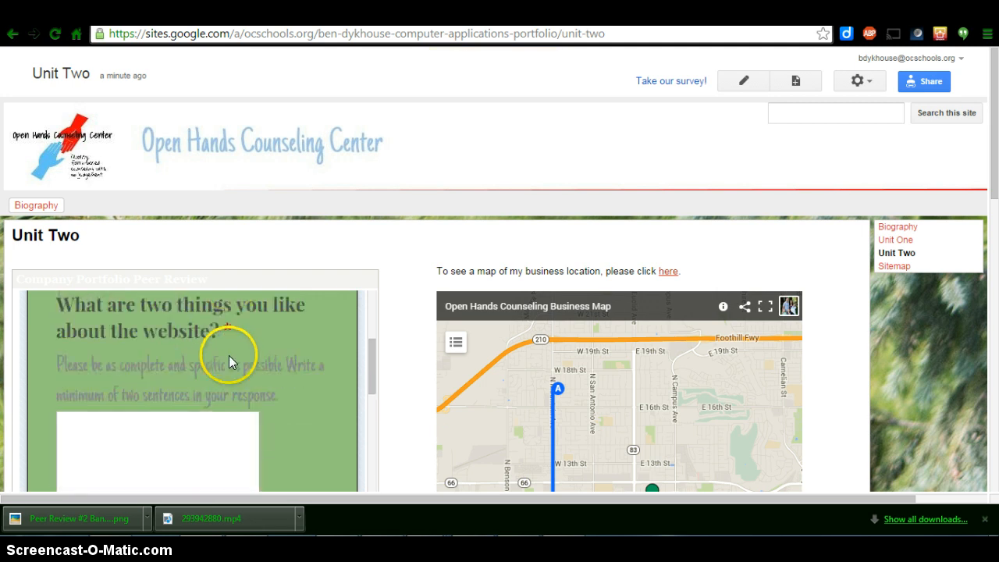
scroll(214, 448, up, 1)
click(216, 445)
drag(371, 366, 370, 404)
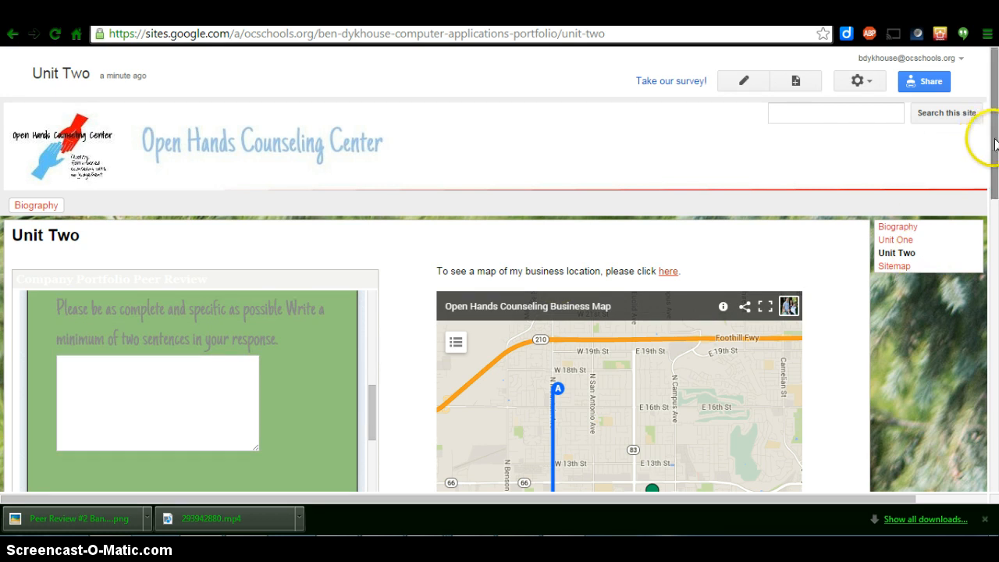
drag(992, 134, 994, 238)
click(195, 83)
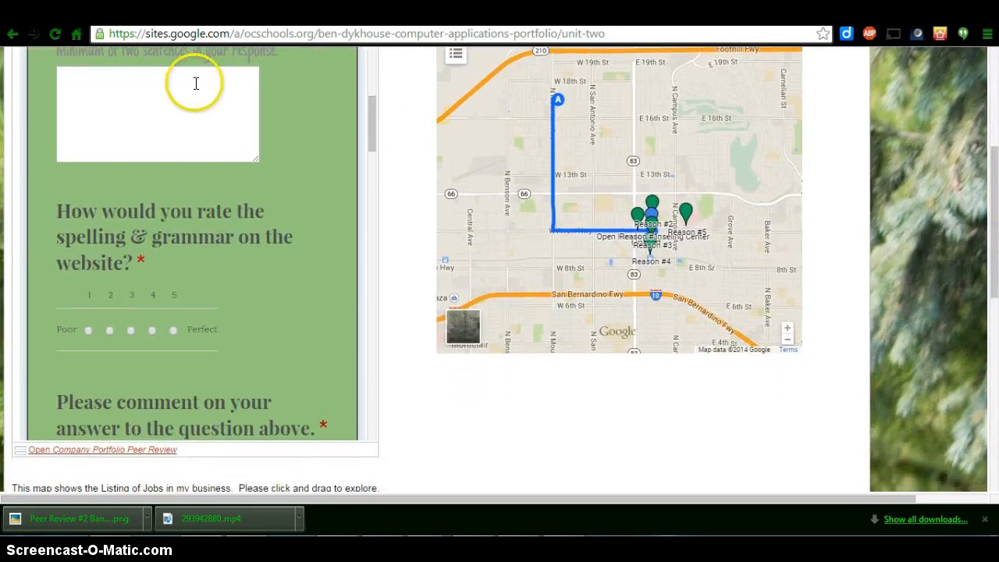
Examine the embedded form's required questions, rating scales and submit section, and return to its banner header.
scroll(204, 161, up, 8)
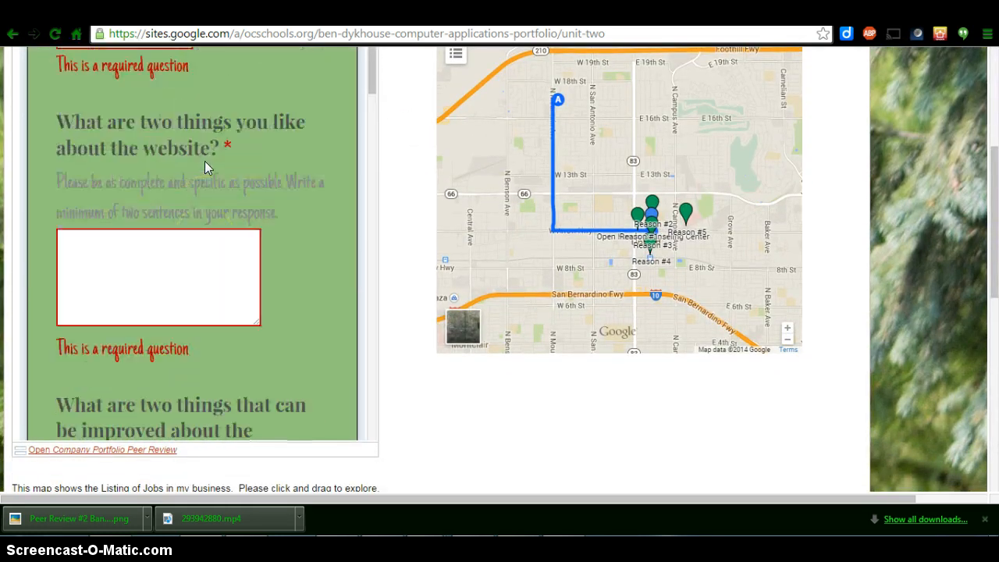
scroll(205, 161, up, 1)
scroll(204, 161, down, 7)
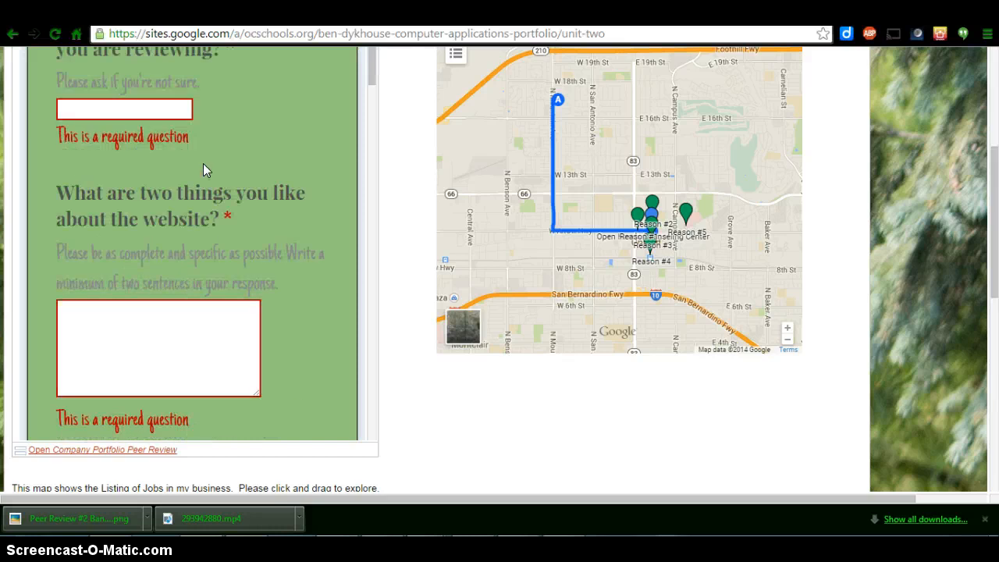
scroll(201, 169, down, 6)
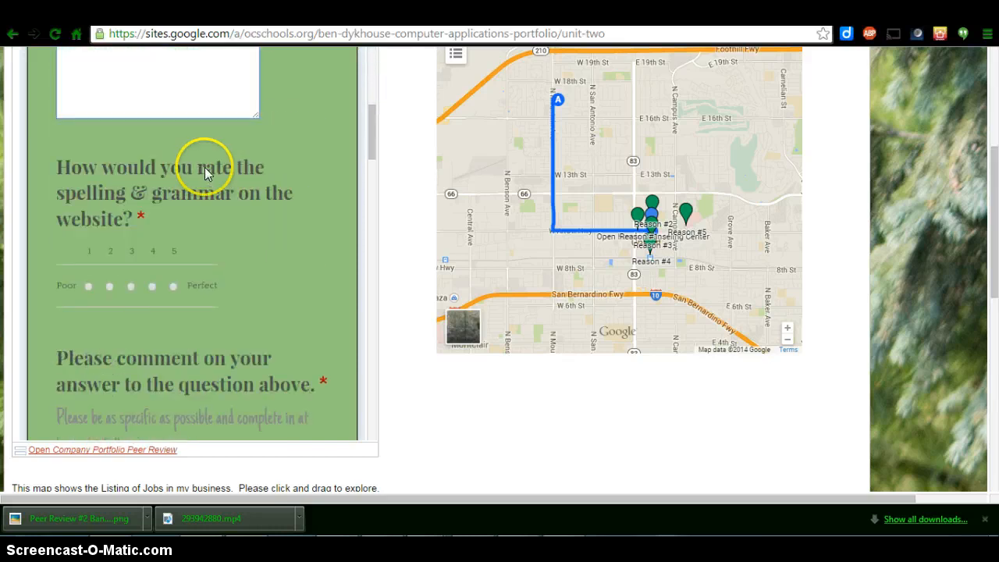
scroll(207, 175, down, 3)
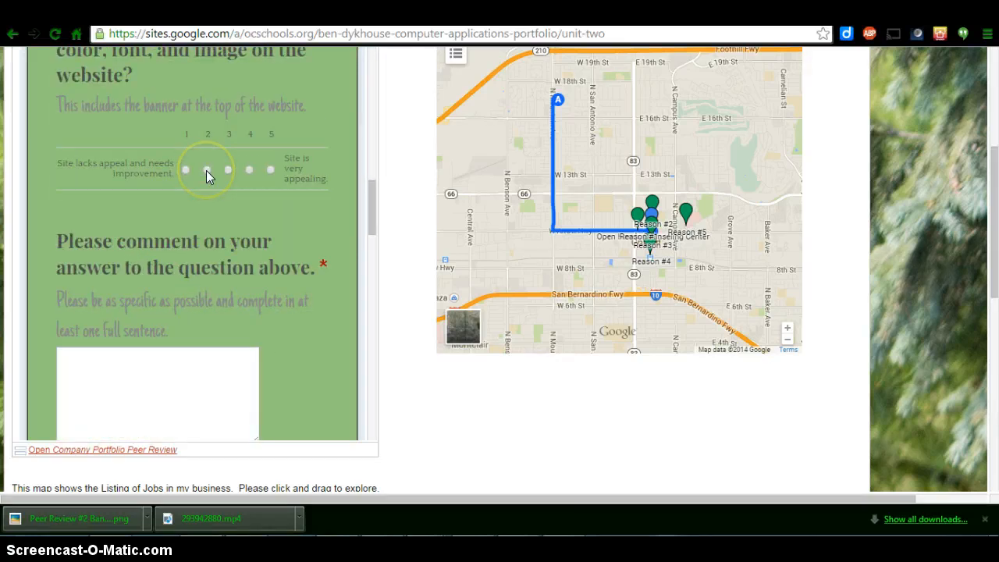
scroll(206, 173, down, 7)
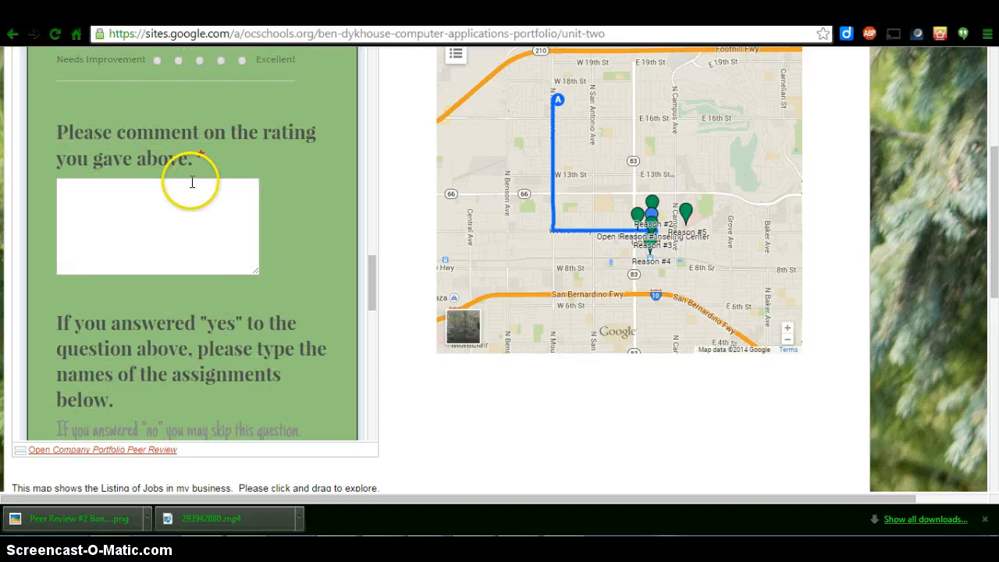
scroll(190, 182, down, 2)
scroll(190, 182, down, 5)
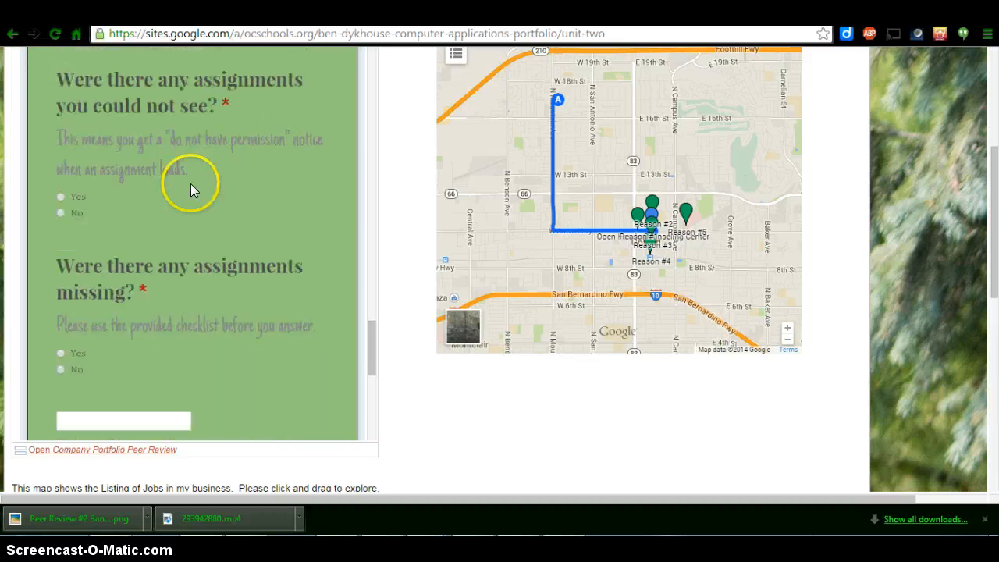
scroll(192, 182, down, 5)
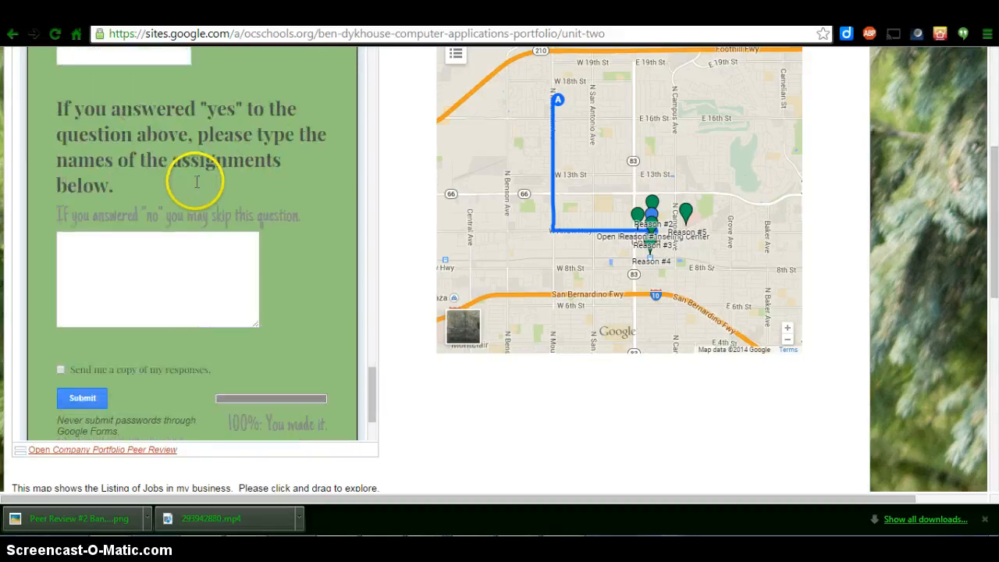
scroll(197, 182, down, 2)
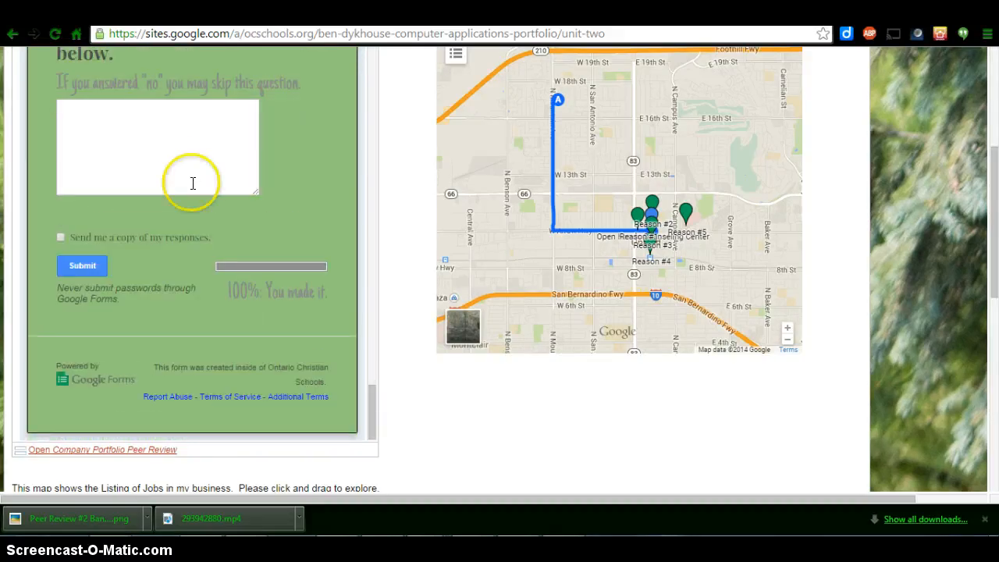
scroll(192, 183, up, 15)
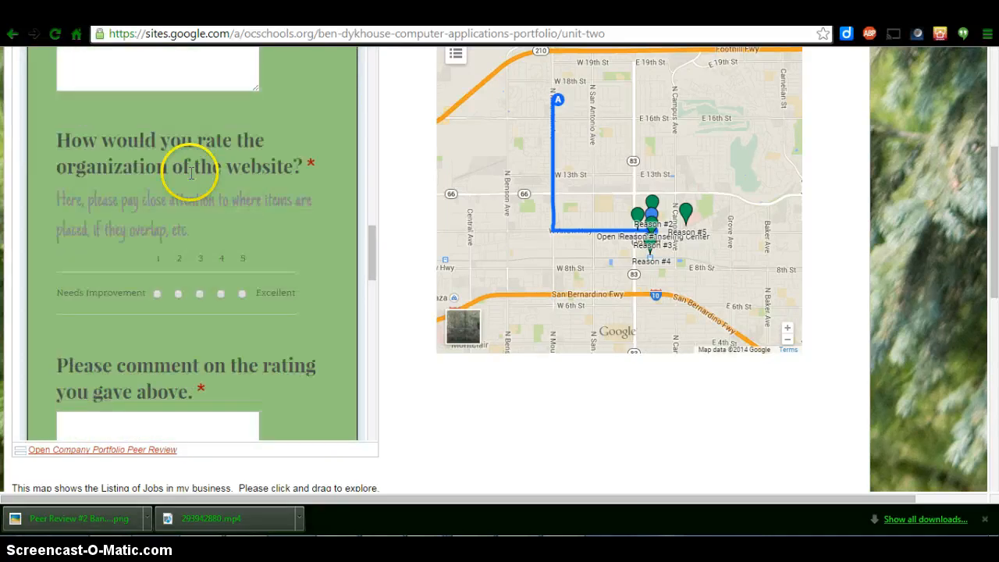
scroll(190, 172, up, 12)
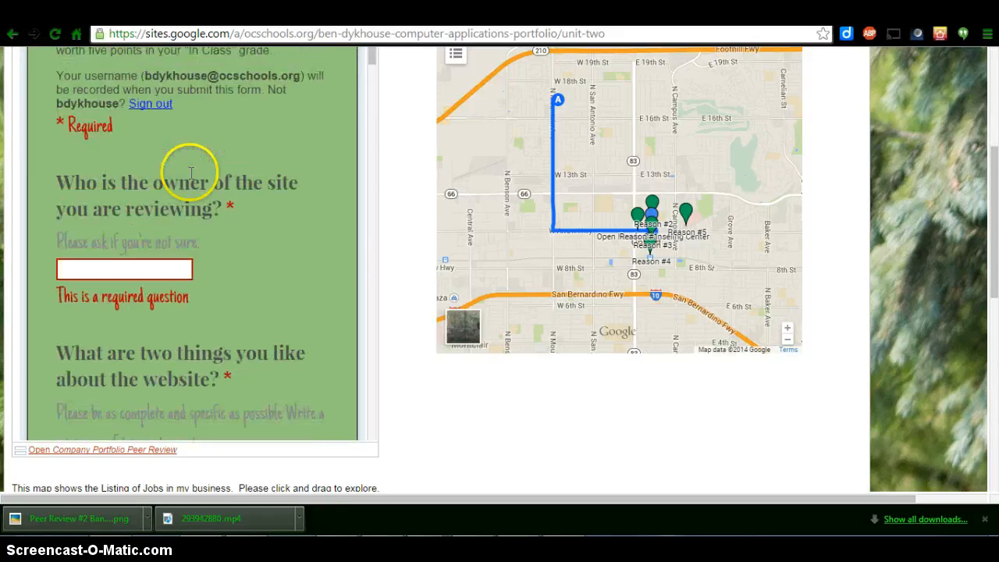
scroll(191, 176, up, 3)
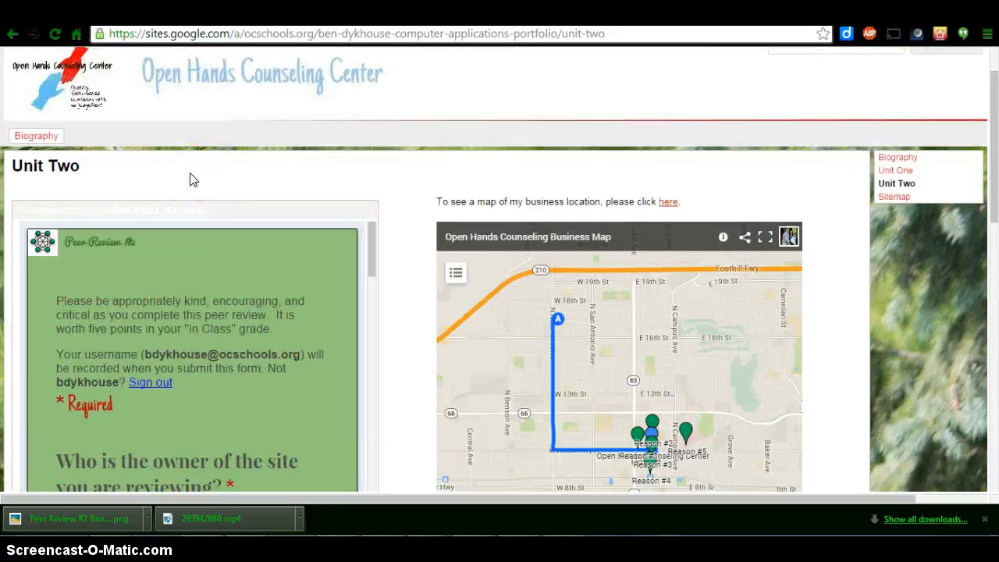